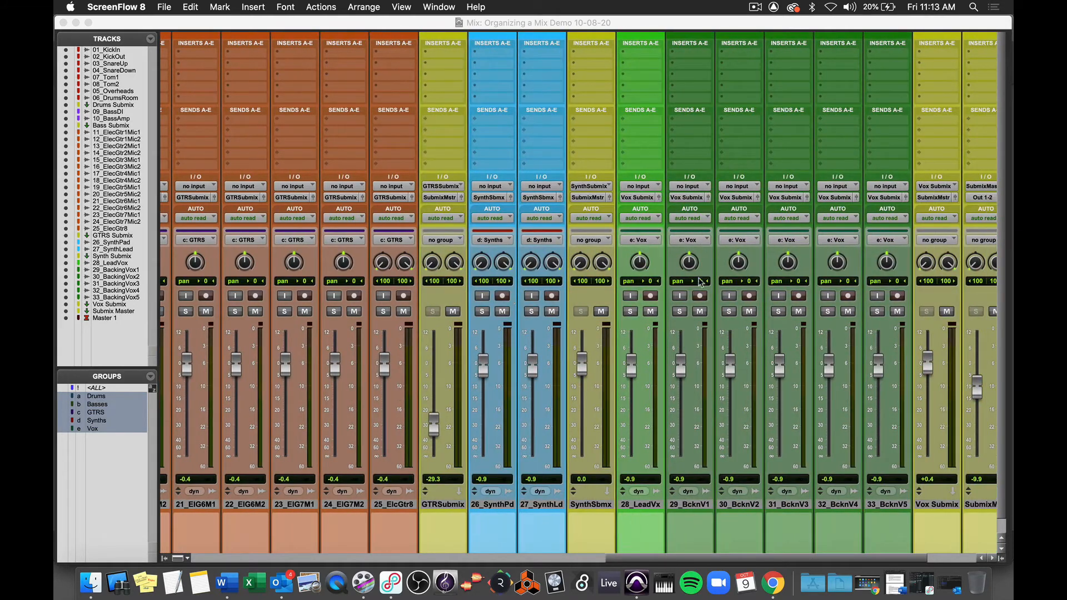
# Select the Vox Submix track and set up one new stereo Aux Input track named Reverb
pyautogui.hscroll(1, 517, 278)
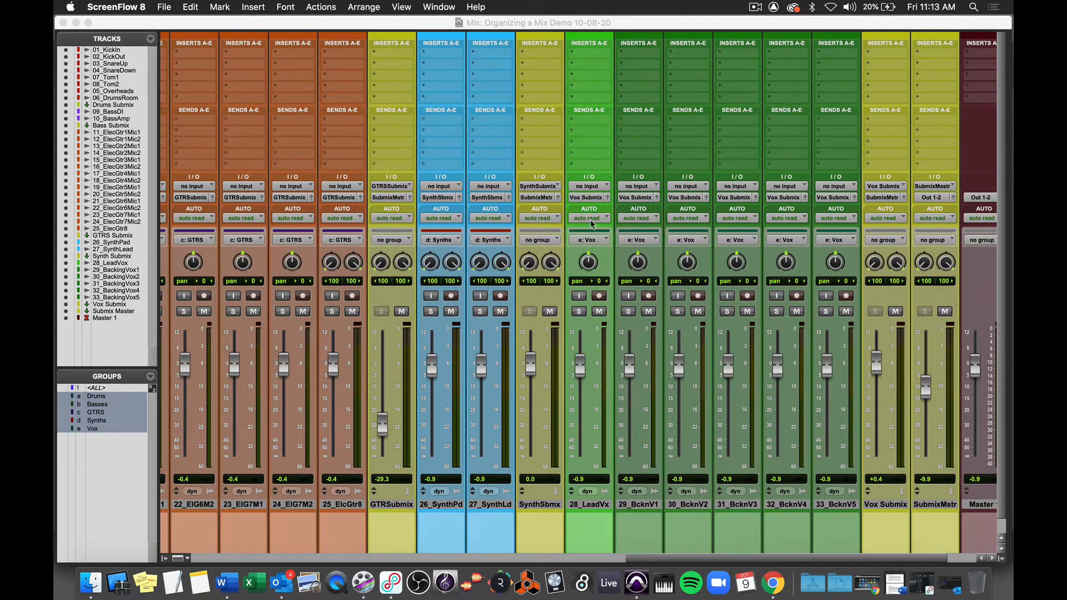
pyautogui.hscroll(2, 593, 225)
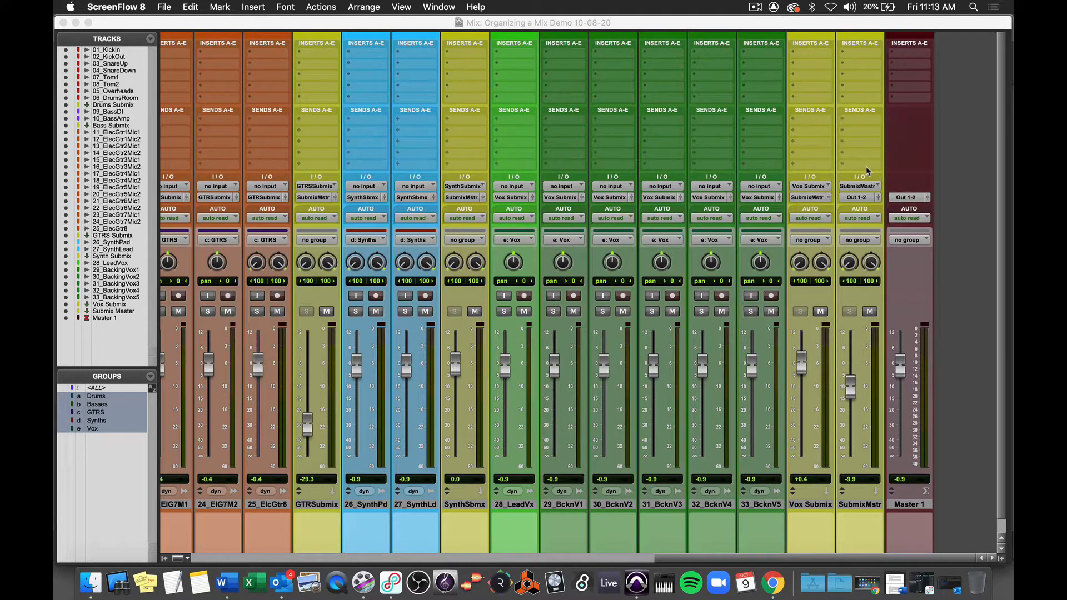
pyautogui.scroll(-2, 868, 170)
pyautogui.scroll(-1, 868, 171)
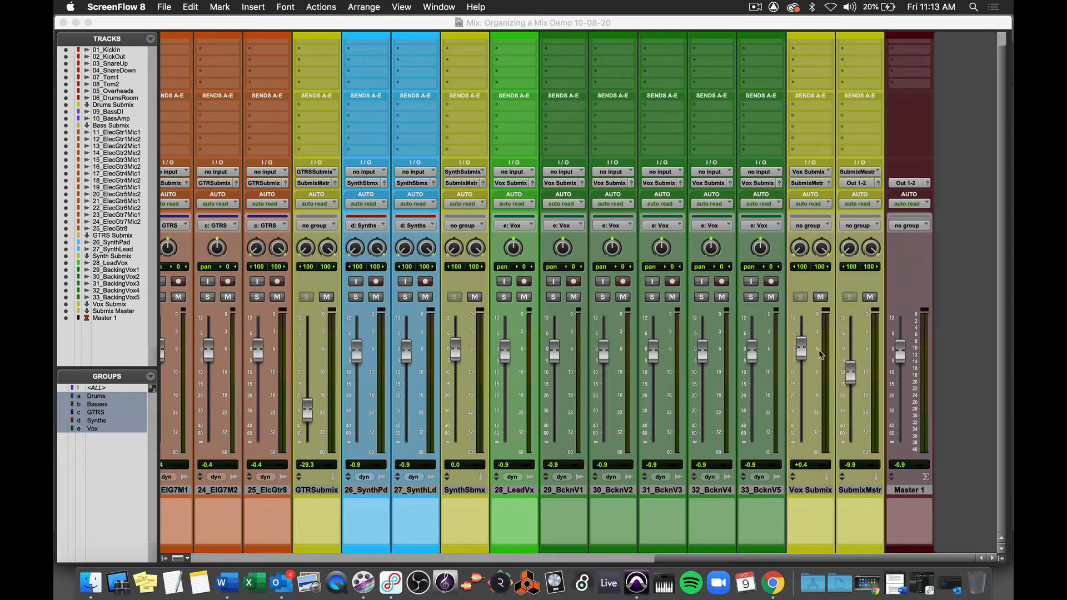
pyautogui.click(816, 494)
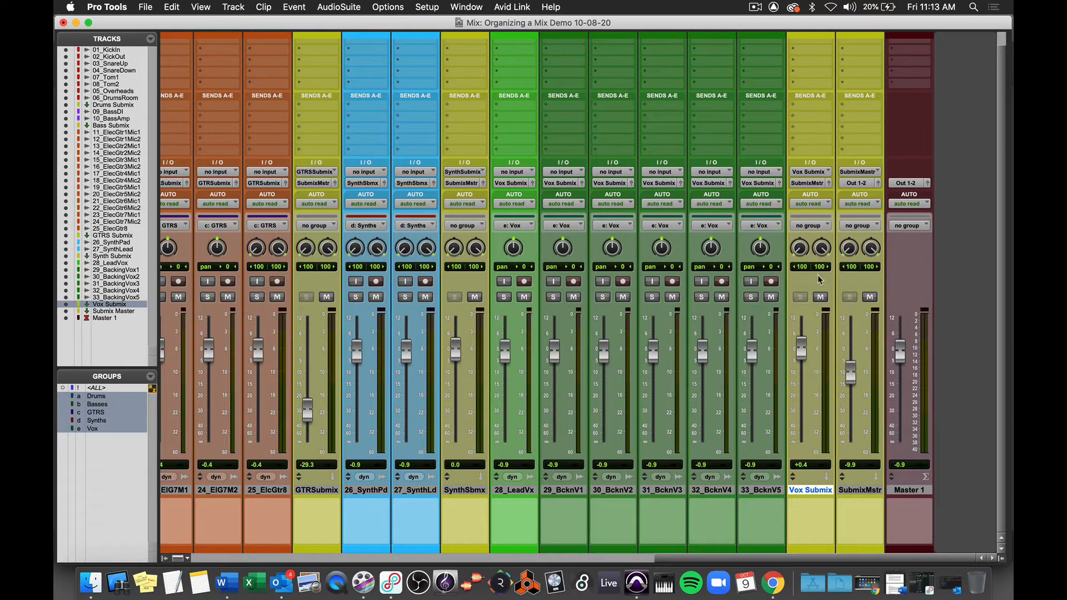
pyautogui.click(231, 8)
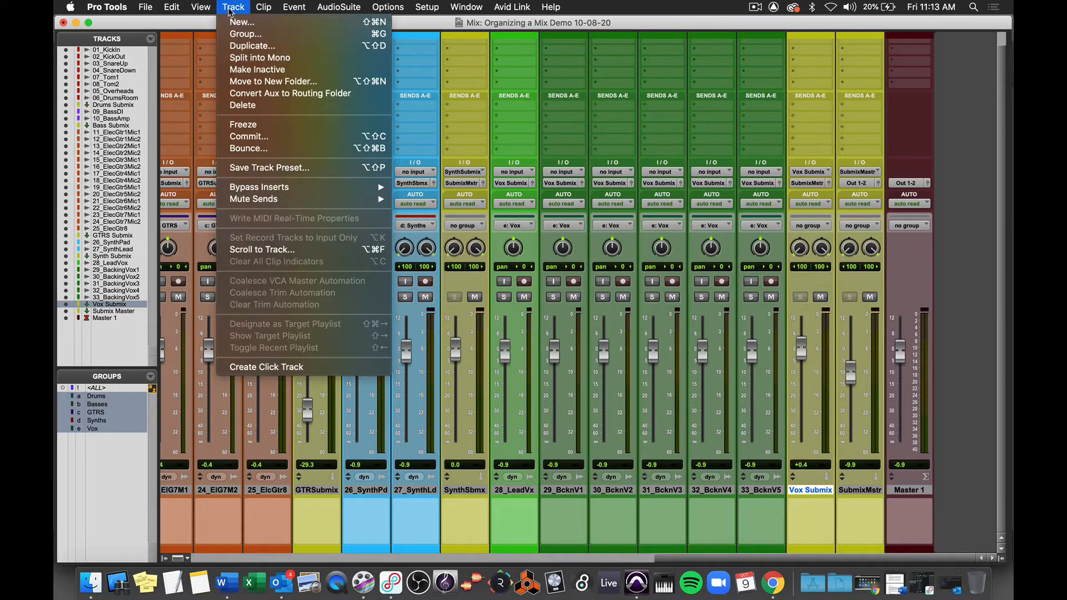
pyautogui.click(239, 22)
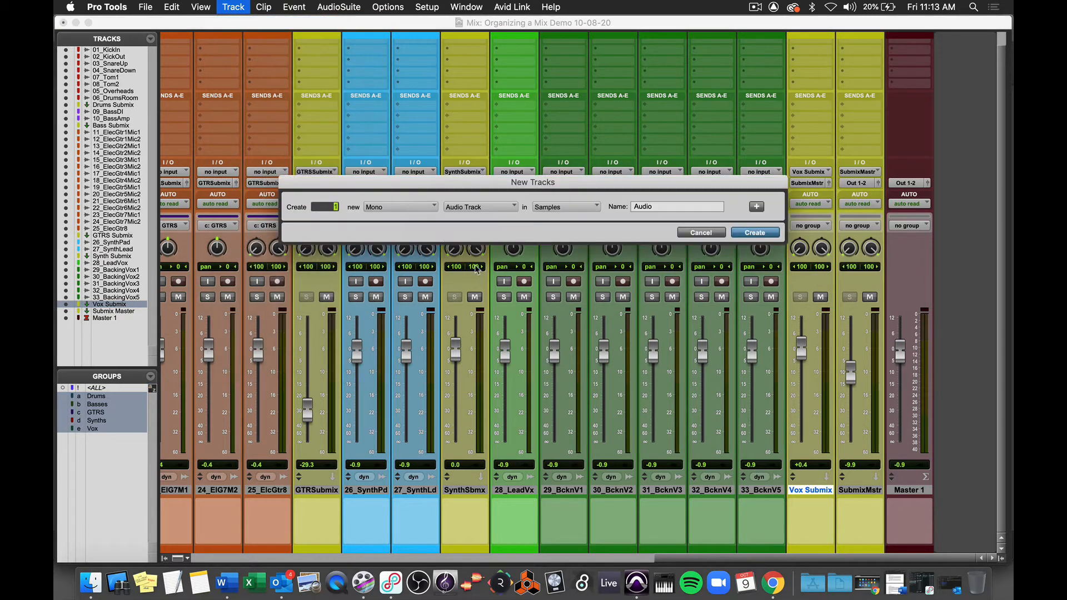
pyautogui.click(424, 210)
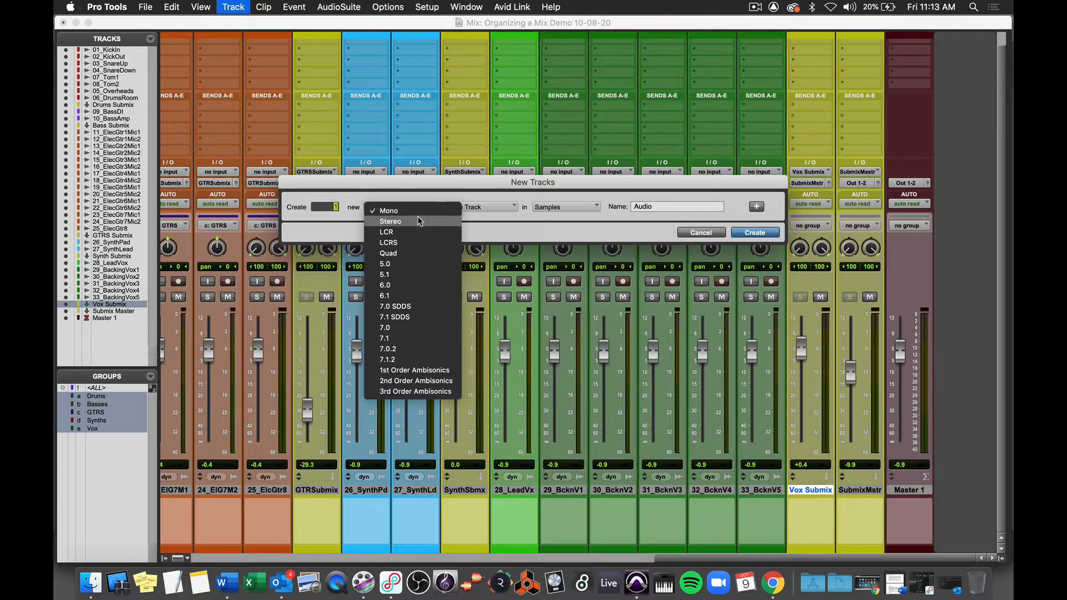
pyautogui.click(419, 222)
pyautogui.click(475, 208)
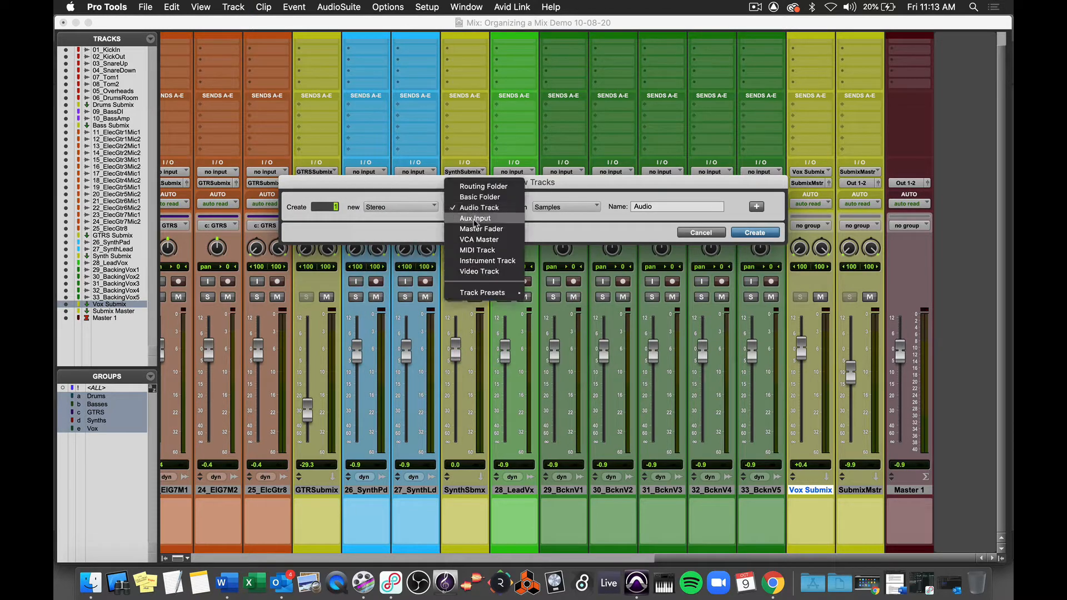
pyautogui.click(475, 221)
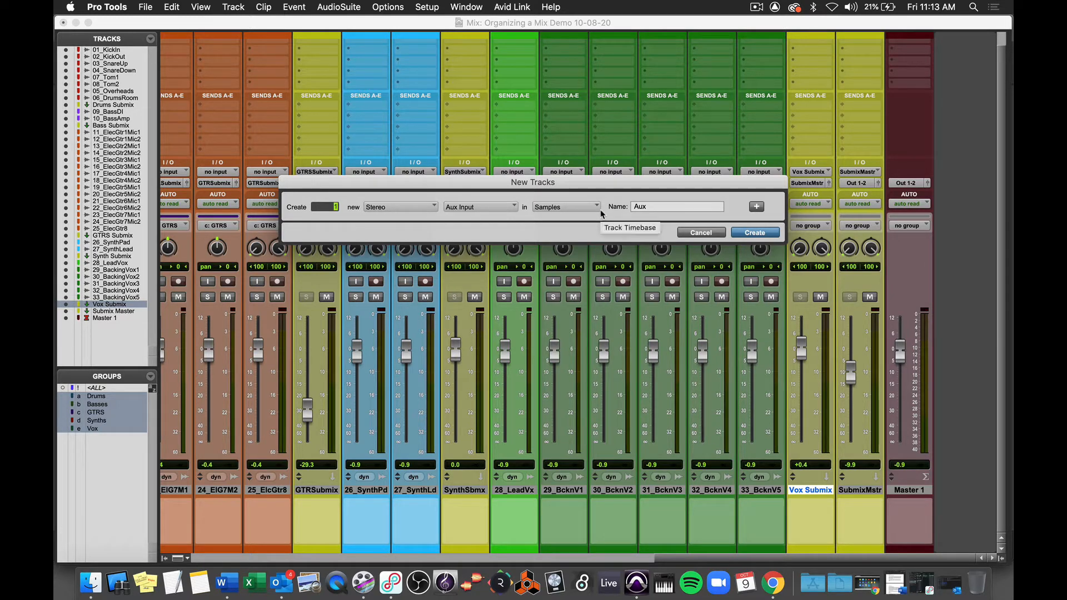
pyautogui.doubleClick(657, 207)
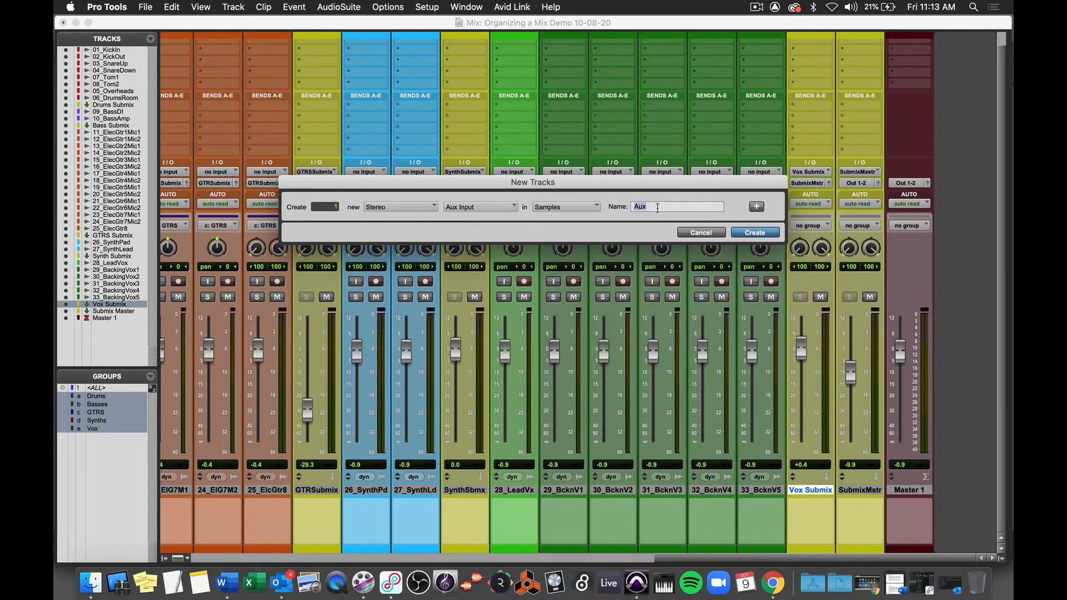
pyautogui.write('Reverb')
# Add a second new stereo Aux Input track named Delay and create both tracks
pyautogui.click(757, 207)
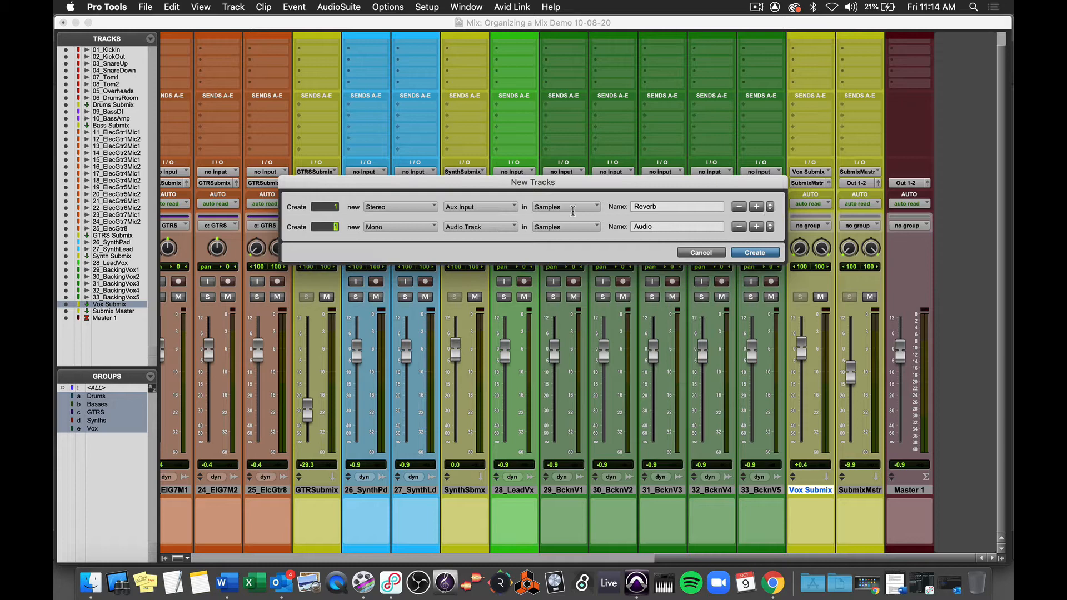
pyautogui.click(422, 226)
pyautogui.click(422, 241)
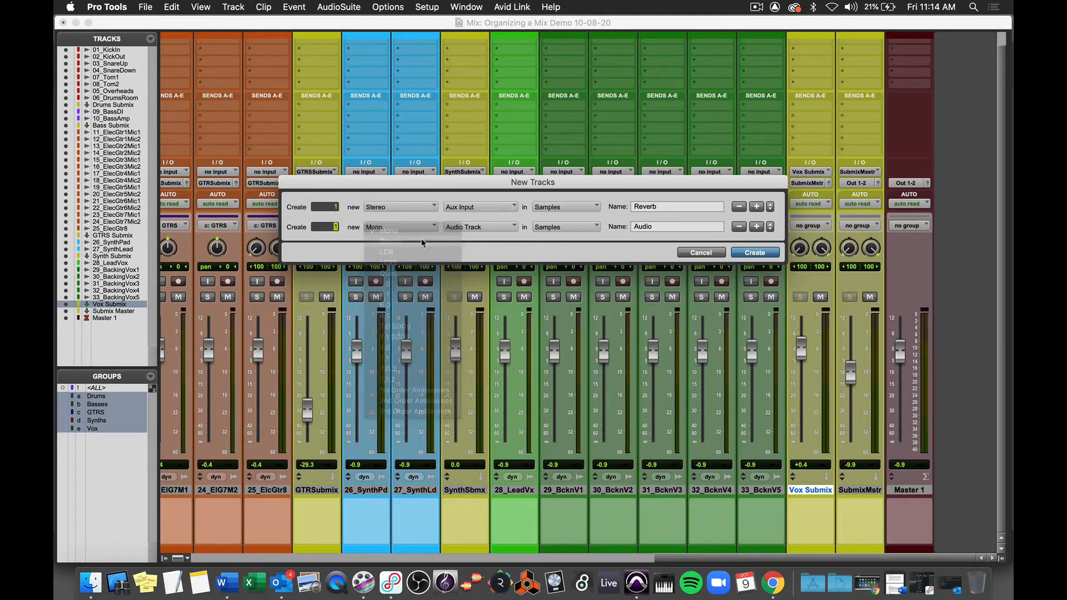
pyautogui.click(502, 232)
pyautogui.click(501, 240)
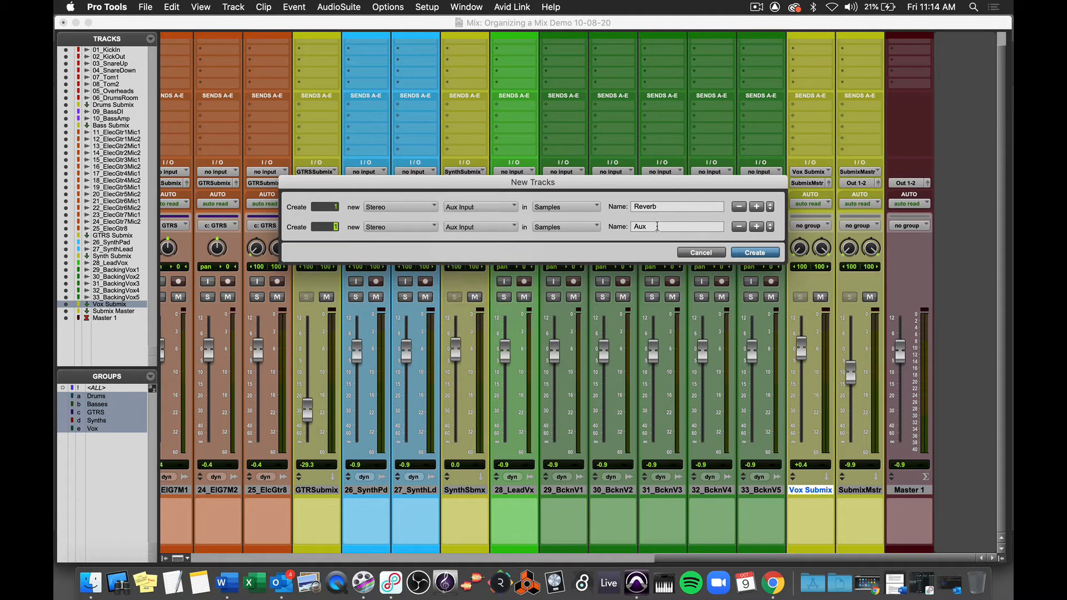
pyautogui.doubleClick(657, 226)
pyautogui.write('Delay')
pyautogui.press('Return')
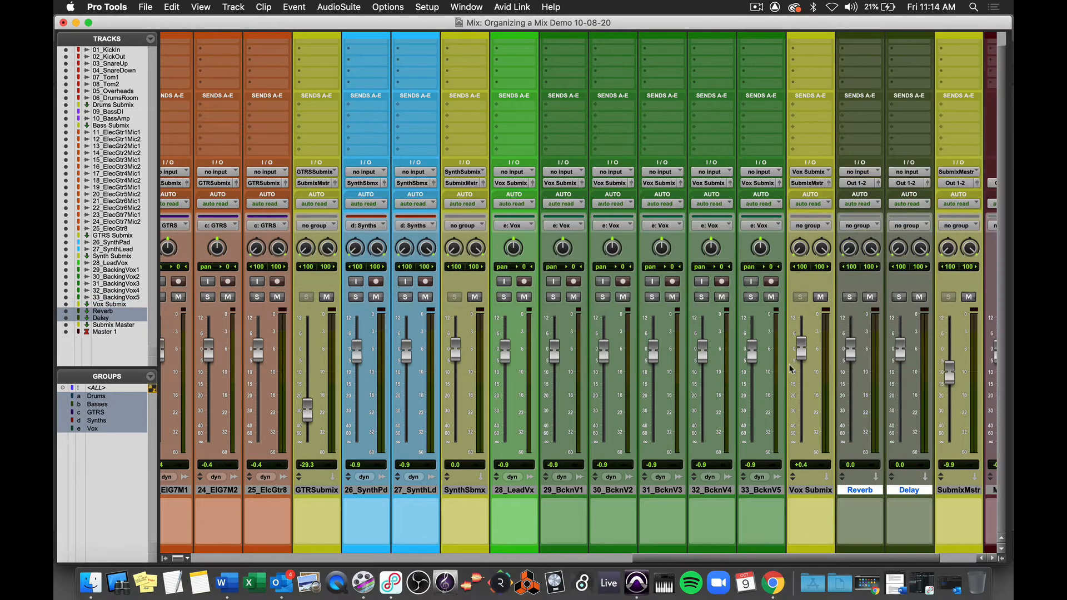
# Color the Reverb and Delay tracks bright blue and put both of them in solo safe
pyautogui.hscroll(3, 799, 379)
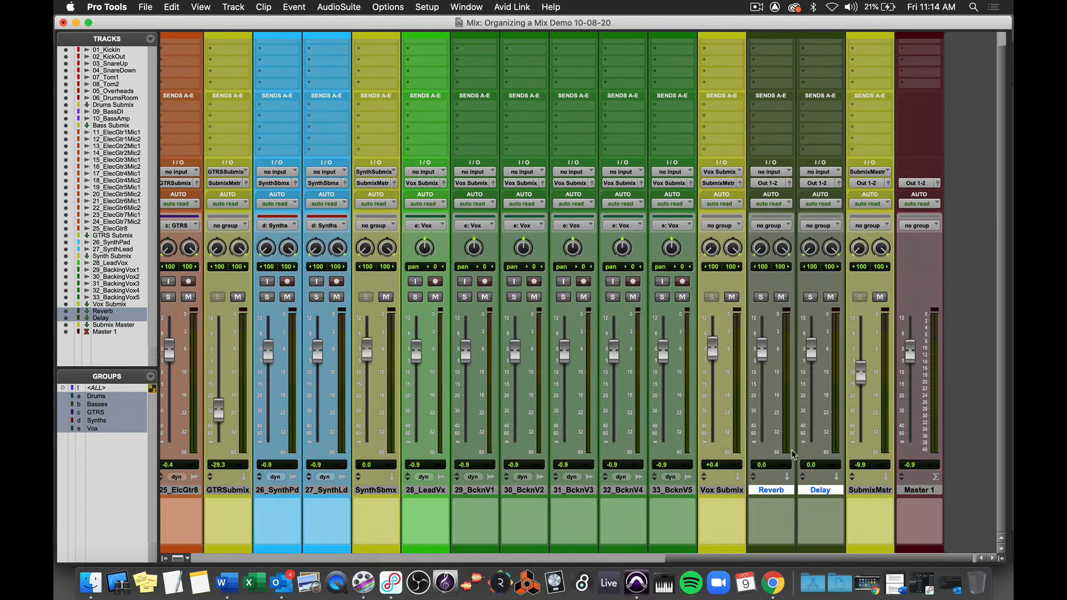
pyautogui.doubleClick(772, 550)
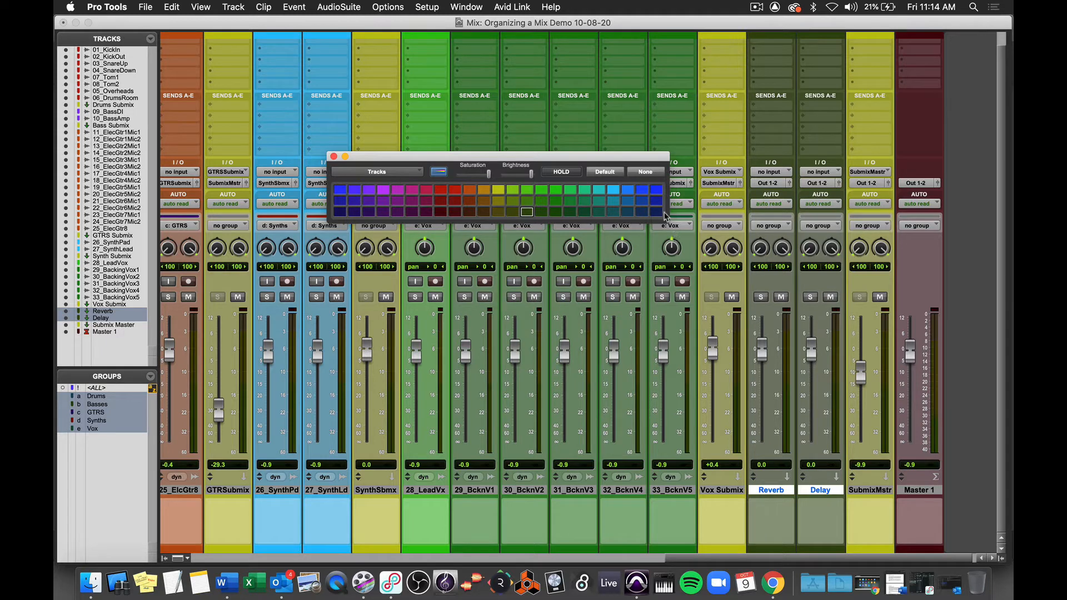
pyautogui.click(657, 190)
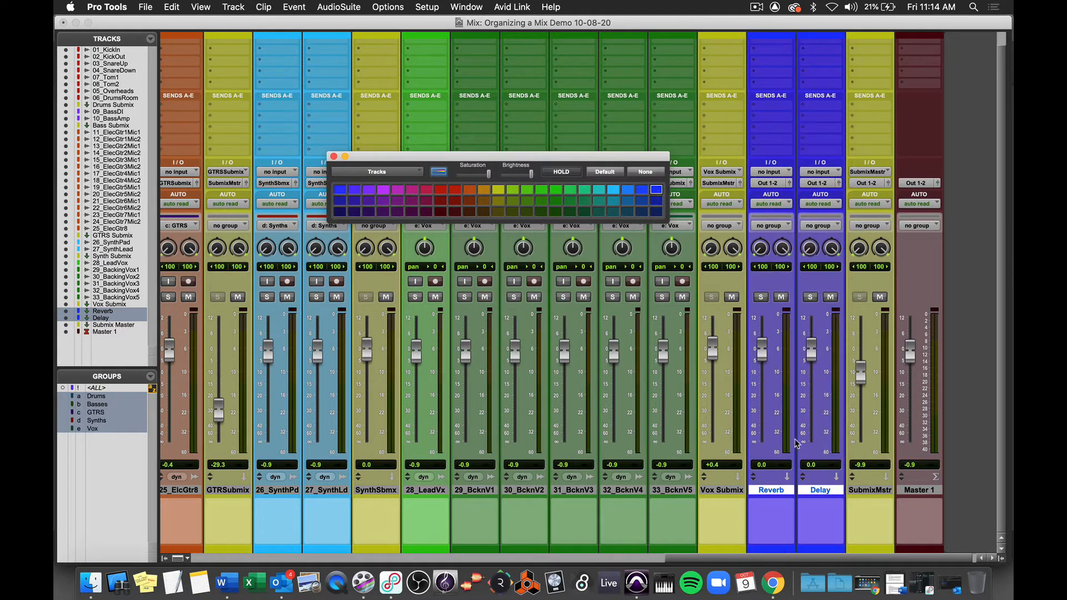
pyautogui.click(333, 157)
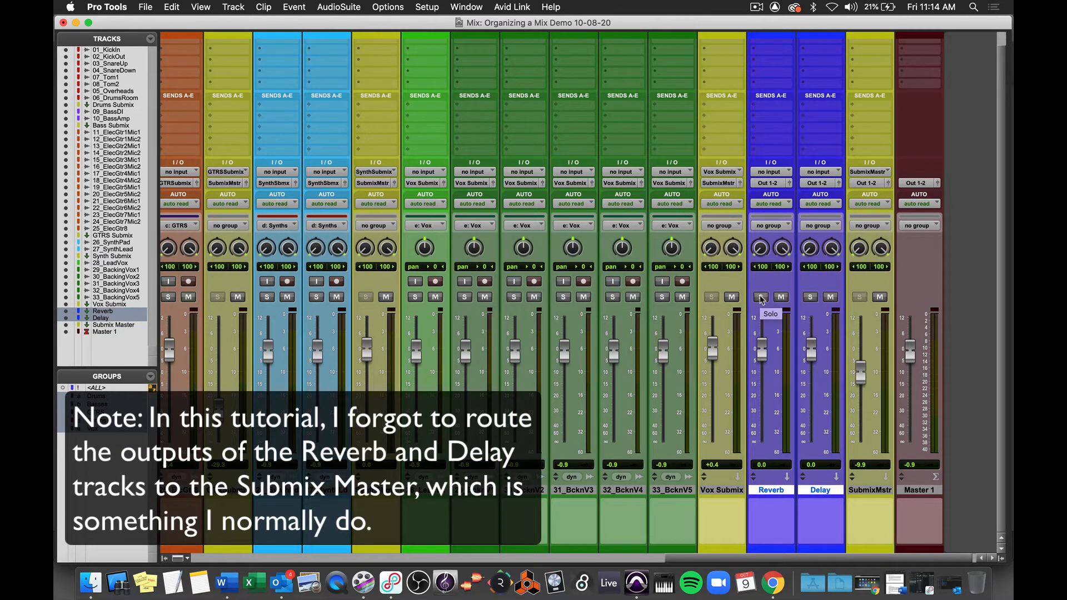
pyautogui.keyDown('super'); pyautogui.click(761, 298); pyautogui.keyUp('super')
pyautogui.keyDown('super'); pyautogui.click(811, 298); pyautogui.keyUp('super')
# Assign send A of all eight drum tracks, 01_KickIn through 06_DrumsRoom, to the Reverb track and close the send window
pyautogui.hscroll(-15, 621, 186)
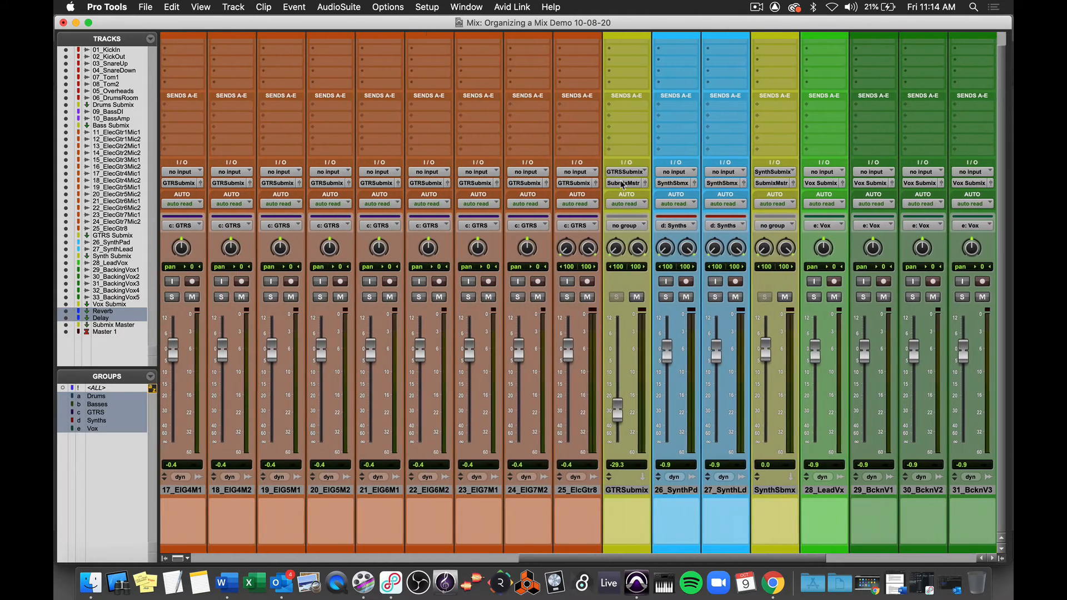
pyautogui.hscroll(-10, 622, 185)
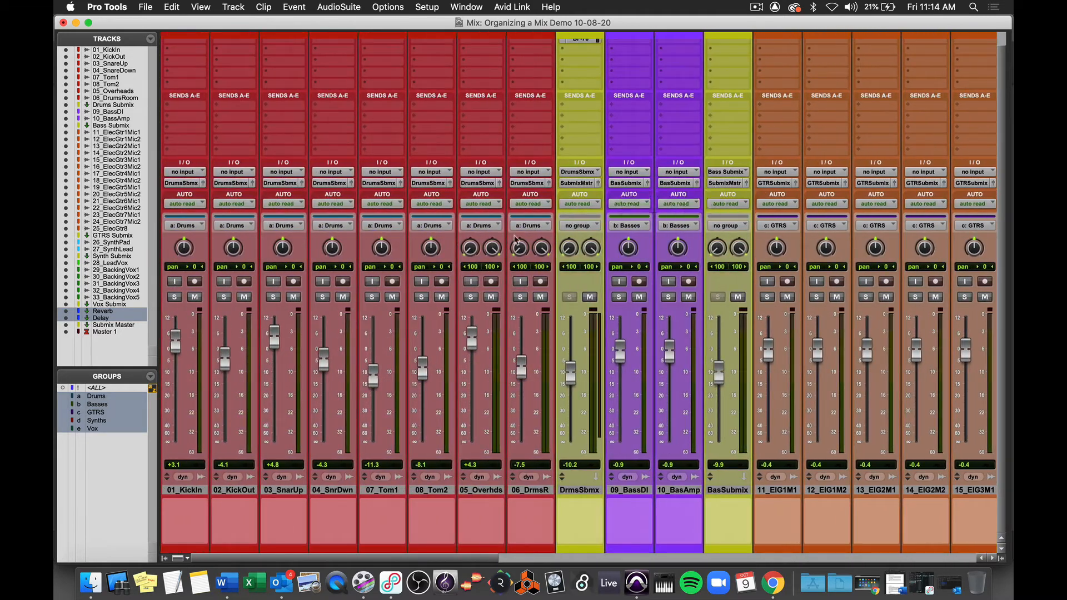
pyautogui.click(195, 491)
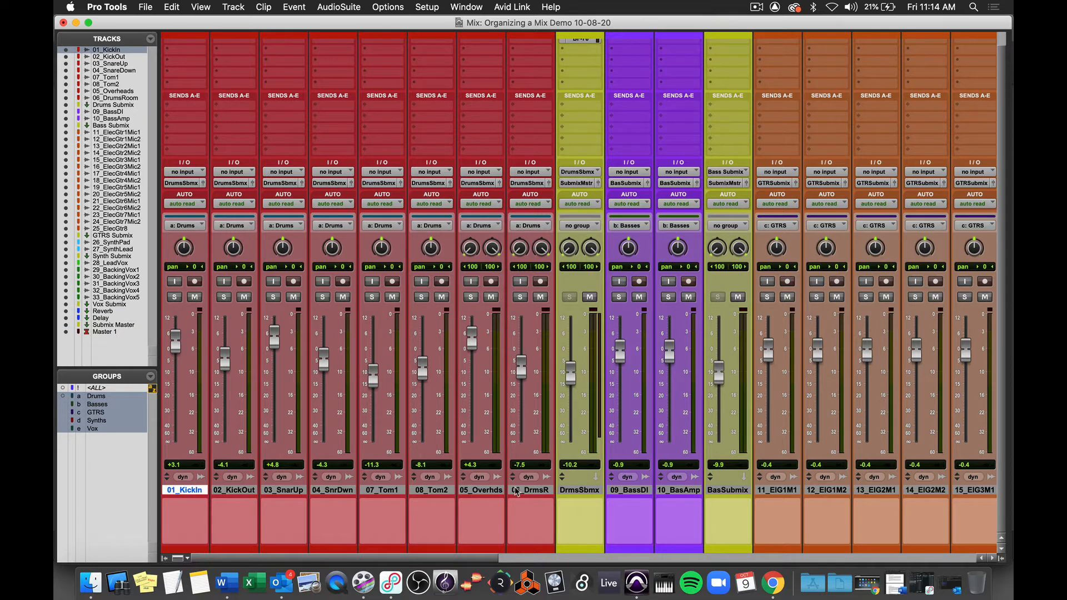
pyautogui.keyDown('shift'); pyautogui.click(533, 492); pyautogui.keyUp('shift')
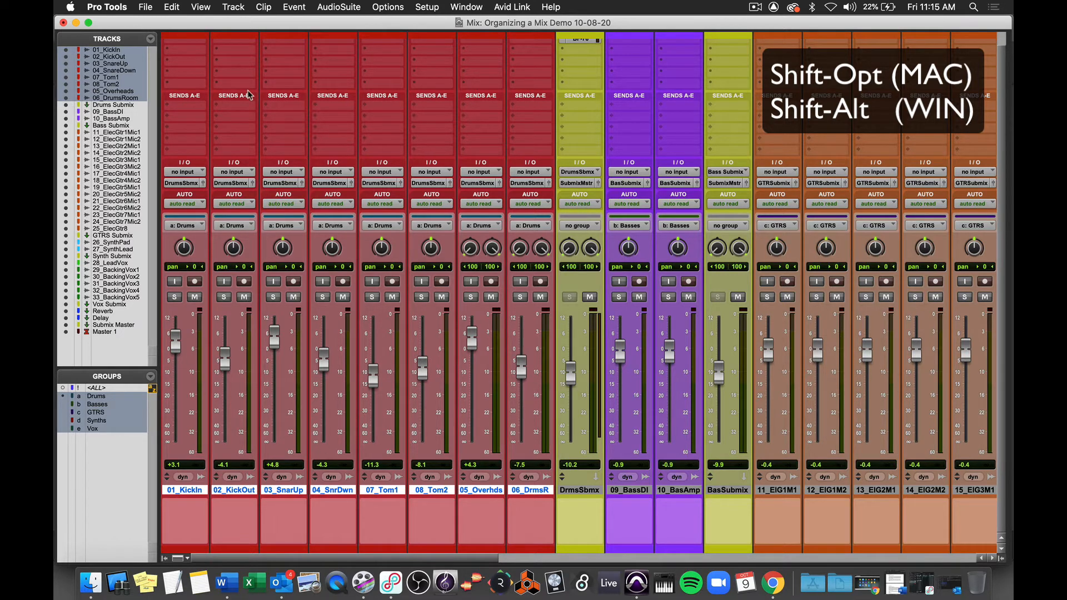
pyautogui.keyDown('alt'); pyautogui.keyDown('shift'); pyautogui.click(185, 107); pyautogui.keyUp('shift'); pyautogui.keyUp('alt')
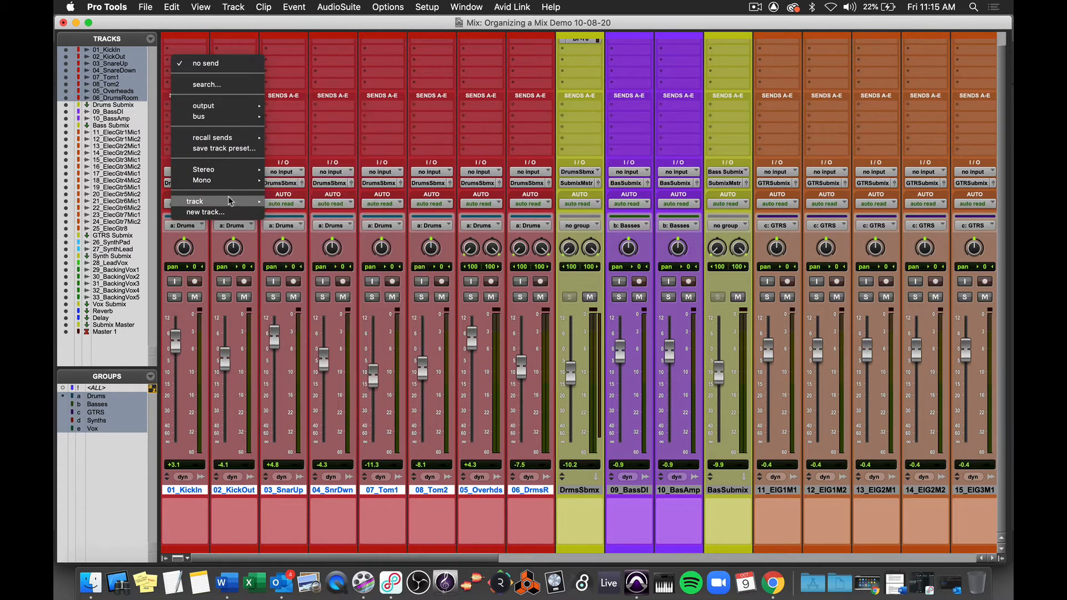
pyautogui.moveTo(230, 202)
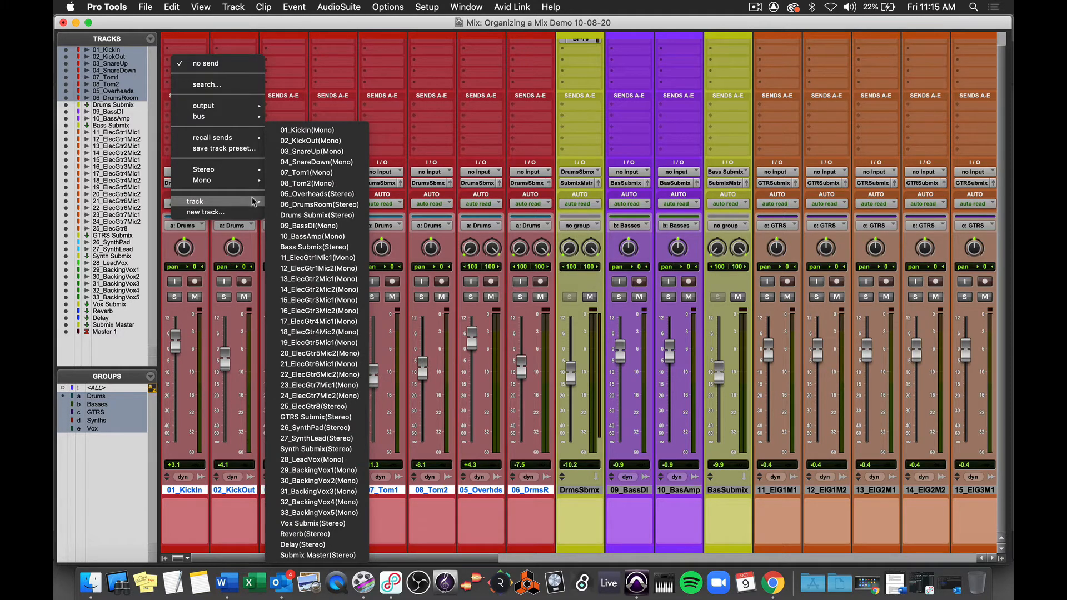
pyautogui.keyDown('alt'); pyautogui.keyDown('shift'); pyautogui.click(313, 534); pyautogui.keyUp('shift'); pyautogui.keyUp('alt')
pyautogui.click(184, 105)
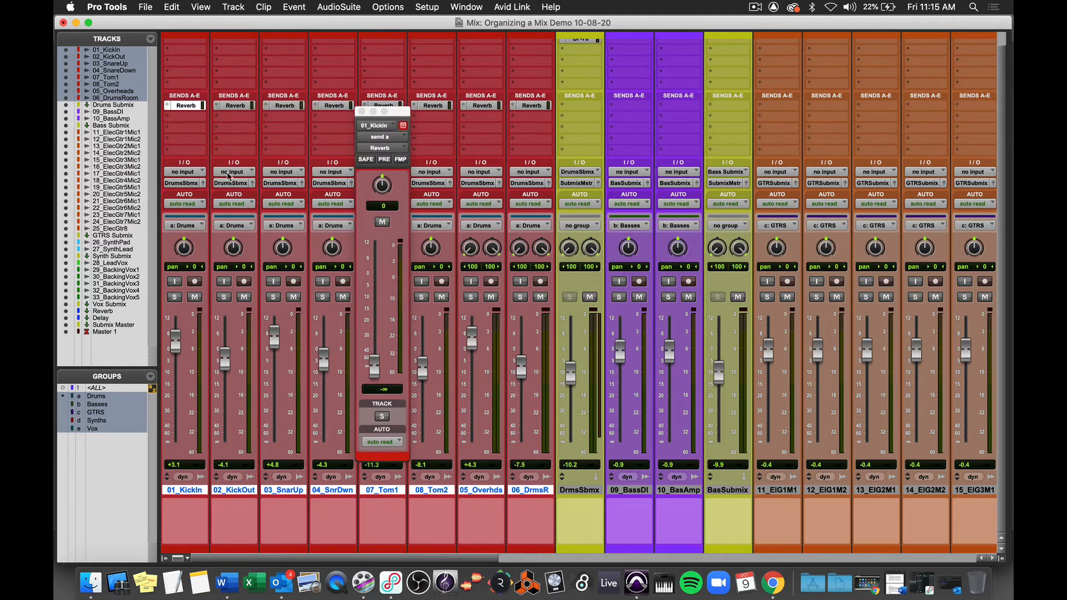
pyautogui.click(362, 112)
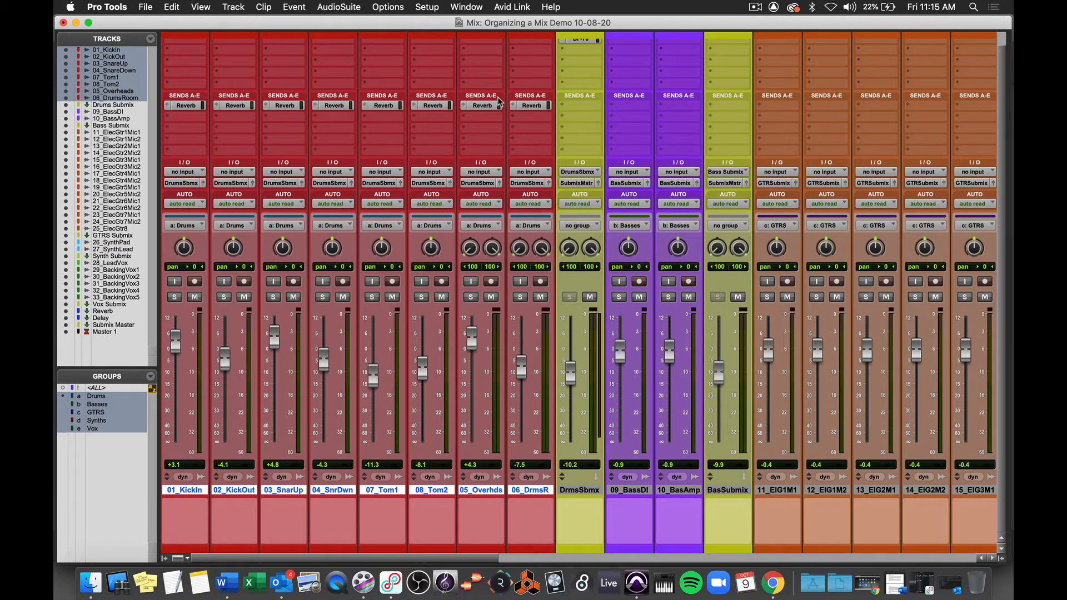
# Assign send A of the 09_BassDI and 10_BassAmp tracks to the Reverb track and close the send window
pyautogui.click(632, 108)
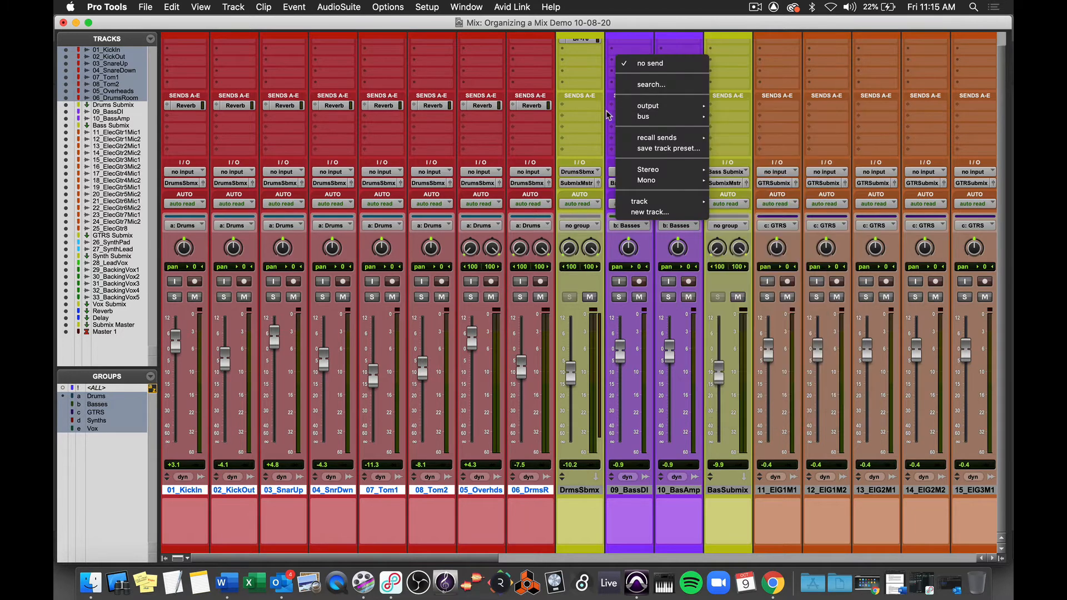
pyautogui.click(589, 538)
pyautogui.click(635, 490)
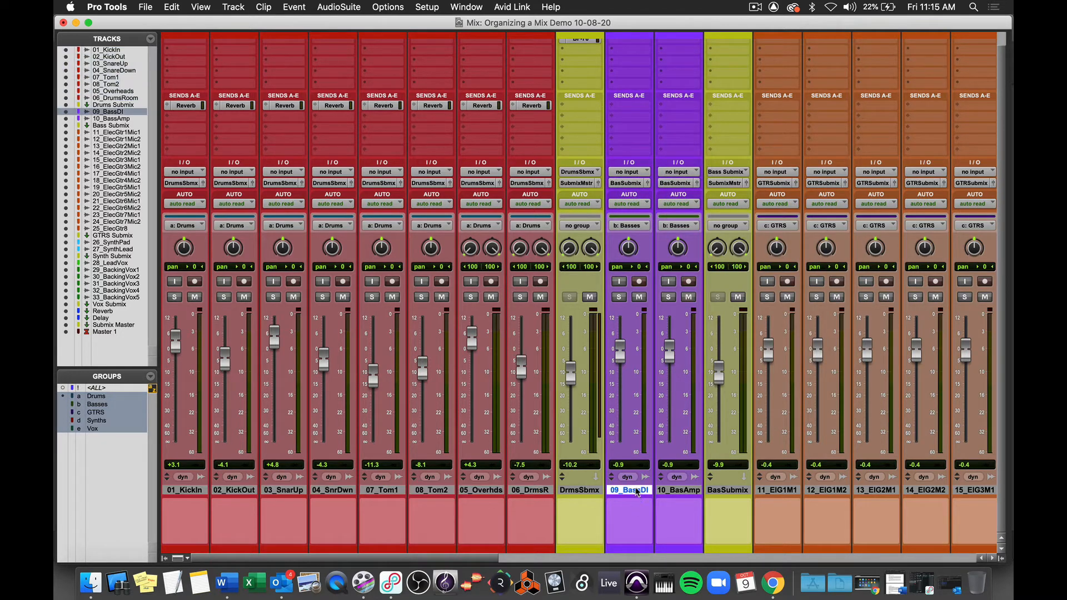
pyautogui.keyDown('shift'); pyautogui.click(675, 491); pyautogui.keyUp('shift')
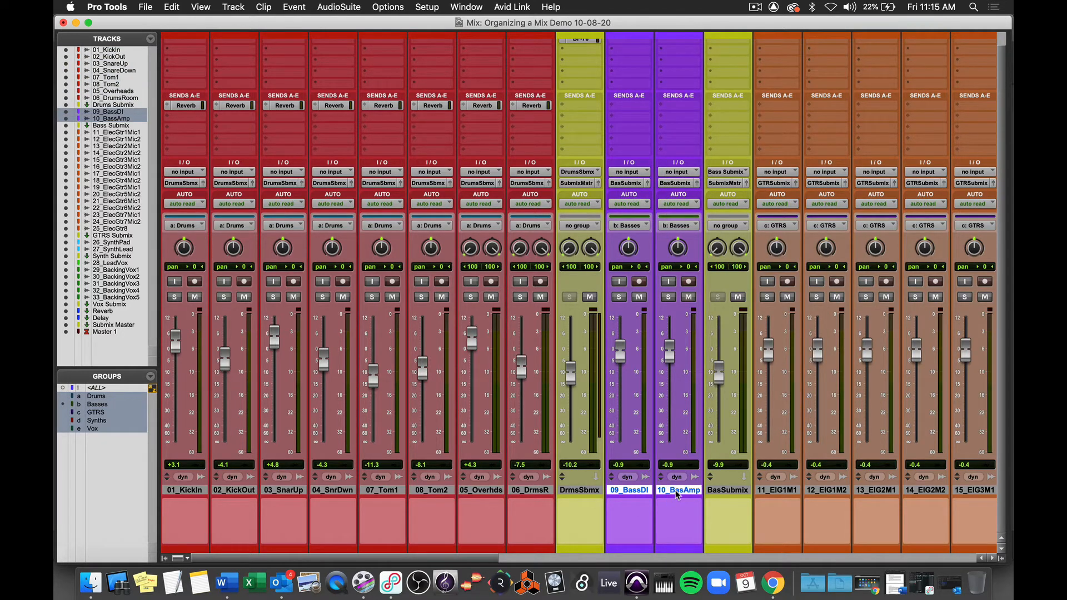
pyautogui.click(623, 108)
pyautogui.moveTo(676, 201)
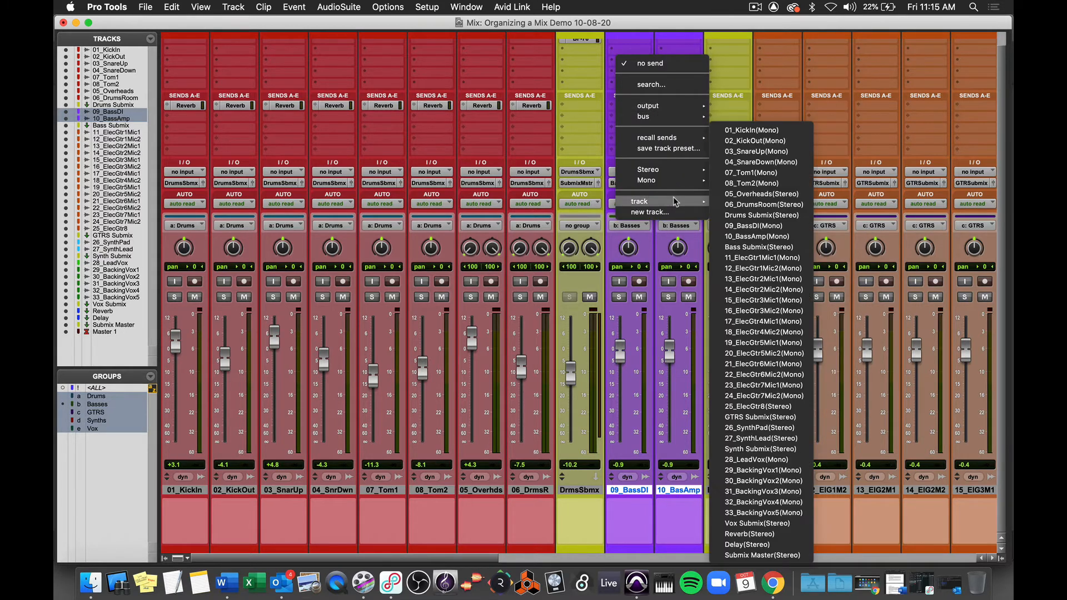
pyautogui.click(761, 536)
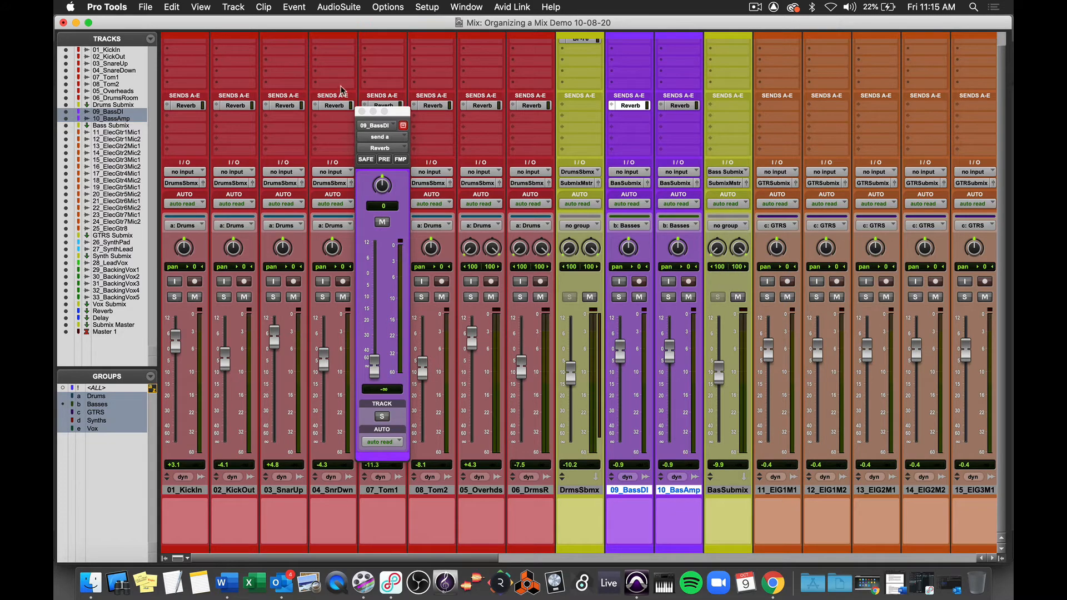
pyautogui.click(361, 111)
pyautogui.hscroll(10, 571, 131)
pyautogui.scroll(1, 571, 131)
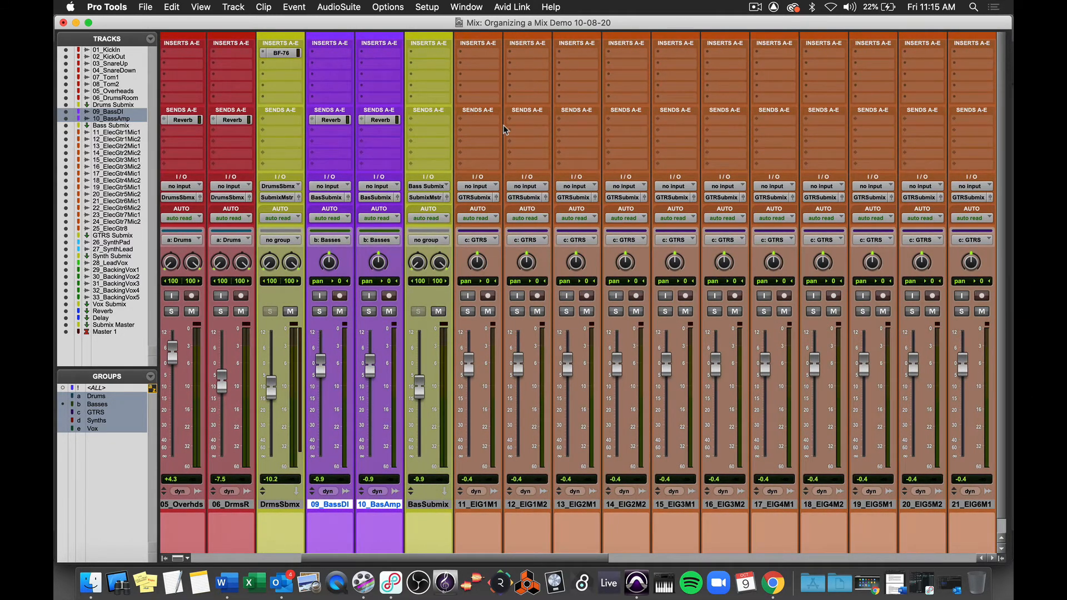
pyautogui.hscroll(1, 505, 130)
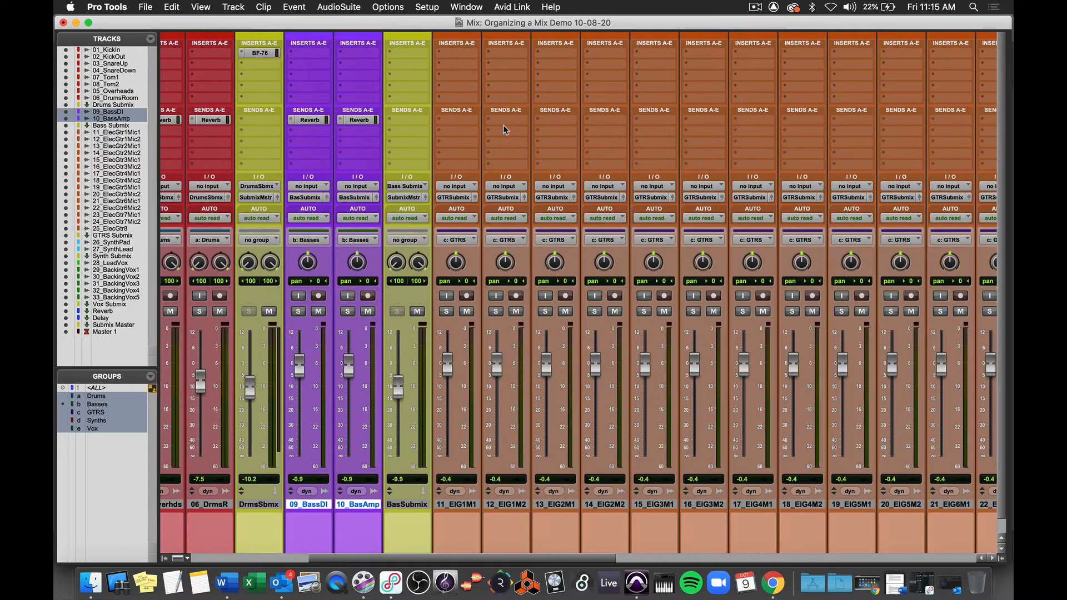
pyautogui.hscroll(-15, 503, 125)
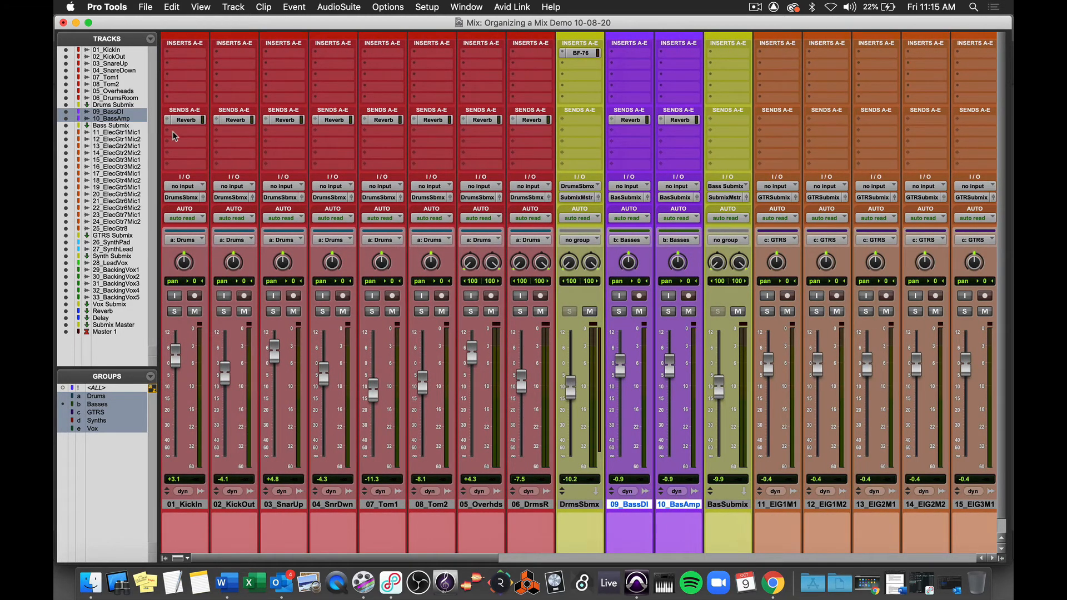
pyautogui.hscroll(6, 721, 124)
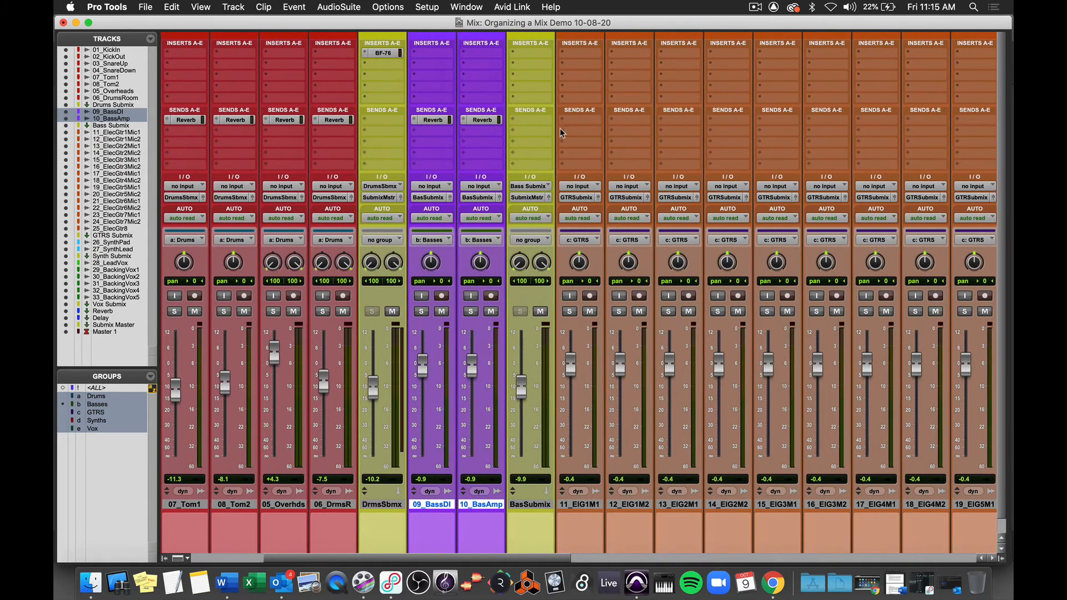
# Assign send A of all electric guitar tracks, 11_ElecGtr1Mic1 through 25_ElecGtr8, to the Reverb track
pyautogui.click(579, 504)
pyautogui.hscroll(20, 591, 504)
pyautogui.keyDown('shift'); pyautogui.click(609, 504); pyautogui.keyUp('shift')
pyautogui.keyDown('alt'); pyautogui.keyDown('shift'); pyautogui.click(455, 120); pyautogui.keyUp('shift'); pyautogui.keyUp('alt')
pyautogui.moveTo(489, 216)
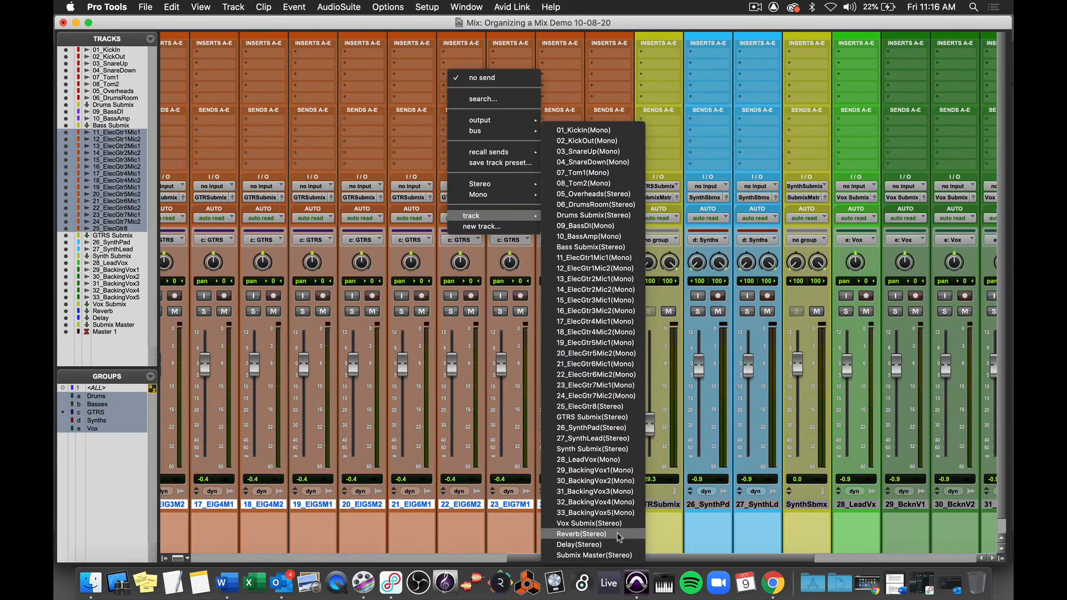
pyautogui.click(619, 534)
# Assign send A of the 26_SynthPad and 27_SynthLead tracks to the Reverb track
pyautogui.click(707, 504)
pyautogui.keyDown('shift'); pyautogui.click(757, 504); pyautogui.keyUp('shift')
pyautogui.keyDown('alt'); pyautogui.keyDown('shift'); pyautogui.click(706, 120); pyautogui.keyUp('shift'); pyautogui.keyUp('alt')
pyautogui.click(834, 345)
# Assign send A of the vocal tracks, 28_LeadVox through 33_BackingVox5, to the Reverb track
pyautogui.click(418, 505)
pyautogui.keyDown('shift'); pyautogui.click(664, 504); pyautogui.keyUp('shift')
pyautogui.keyDown('alt'); pyautogui.keyDown('shift'); pyautogui.click(461, 120); pyautogui.keyUp('shift'); pyautogui.keyUp('alt')
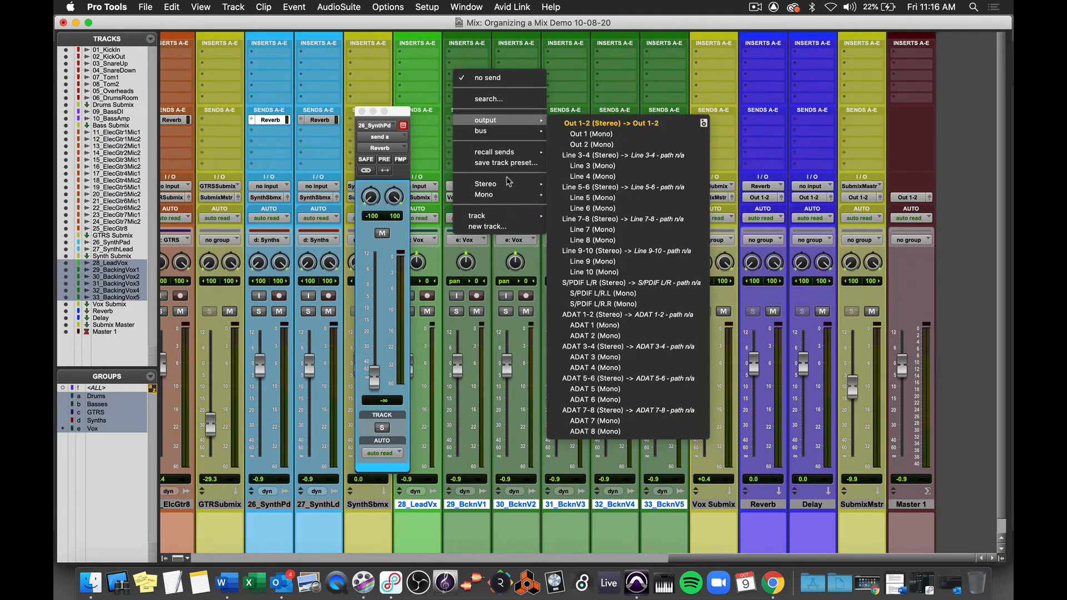
pyautogui.press('Escape')
pyautogui.keyDown('alt'); pyautogui.keyDown('shift'); pyautogui.click(461, 120); pyautogui.keyUp('shift'); pyautogui.keyUp('alt')
pyautogui.click(556, 216)
# Assign send B of all eight drum tracks, 01_KickIn through 06_DrumsRoom, to the Delay track
pyautogui.hscroll(-20, 550, 504)
pyautogui.click(185, 504)
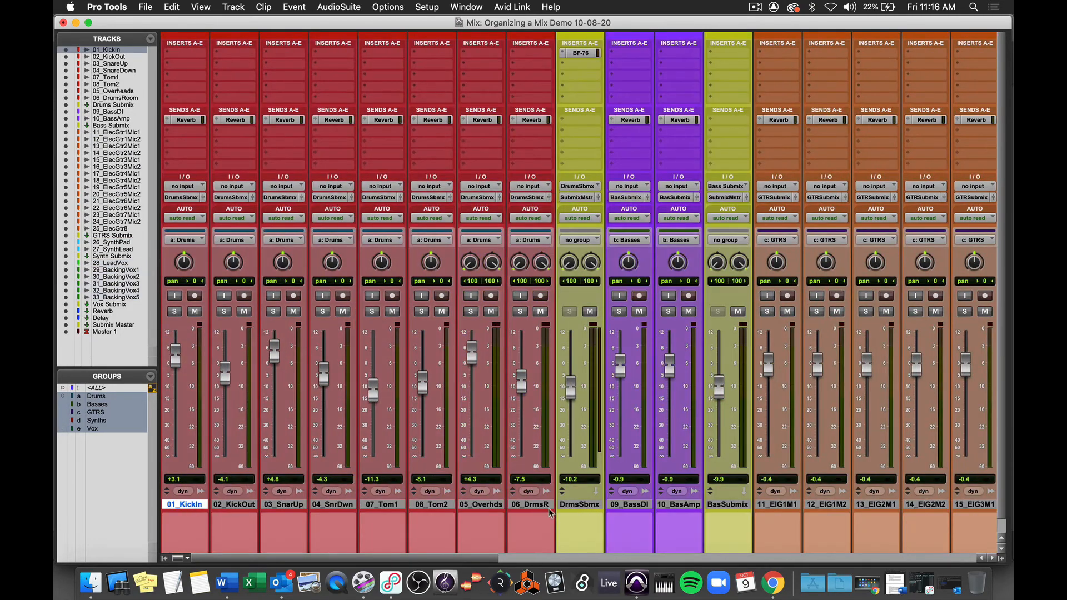
pyautogui.keyDown('shift'); pyautogui.click(534, 505); pyautogui.keyUp('shift')
pyautogui.keyDown('alt'); pyautogui.keyDown('shift'); pyautogui.click(431, 131); pyautogui.keyUp('shift'); pyautogui.keyUp('alt')
pyautogui.click(445, 239)
# Assign send B of the 09_BassDI and 10_BassAmp tracks to the Delay track
pyautogui.click(629, 504)
pyautogui.keyDown('shift'); pyautogui.click(679, 505); pyautogui.keyUp('shift')
pyautogui.keyDown('alt'); pyautogui.keyDown('shift'); pyautogui.click(629, 132); pyautogui.keyUp('shift'); pyautogui.keyUp('alt')
pyautogui.click(640, 239)
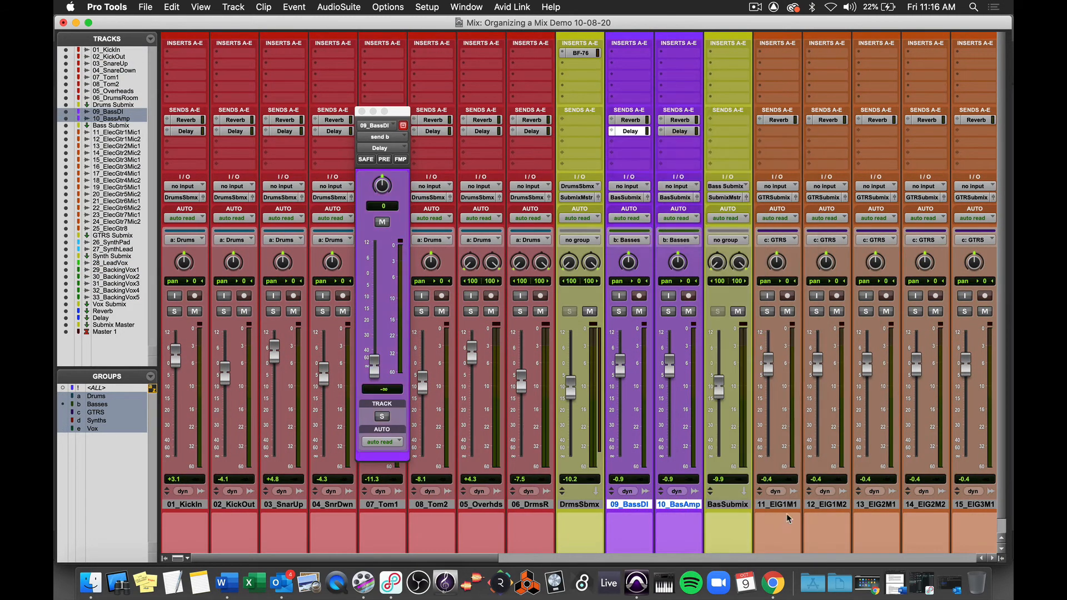
# Assign send B of all electric guitar tracks, 11_ElecGtr1Mic1 through 25_ElecGtr8, to the Delay track
pyautogui.click(786, 504)
pyautogui.hscroll(10, 786, 513)
pyautogui.keyDown('shift'); pyautogui.click(782, 504); pyautogui.keyUp('shift')
pyautogui.keyDown('alt'); pyautogui.keyDown('shift'); pyautogui.click(684, 131); pyautogui.keyUp('shift'); pyautogui.keyUp('alt')
pyautogui.click(695, 239)
# Assign send B of the two synth tracks and the six vocal tracks, 28_LeadVox through 33_BackingVox5, to the Delay track
pyautogui.click(880, 504)
pyautogui.keyDown('shift'); pyautogui.click(930, 504); pyautogui.keyUp('shift')
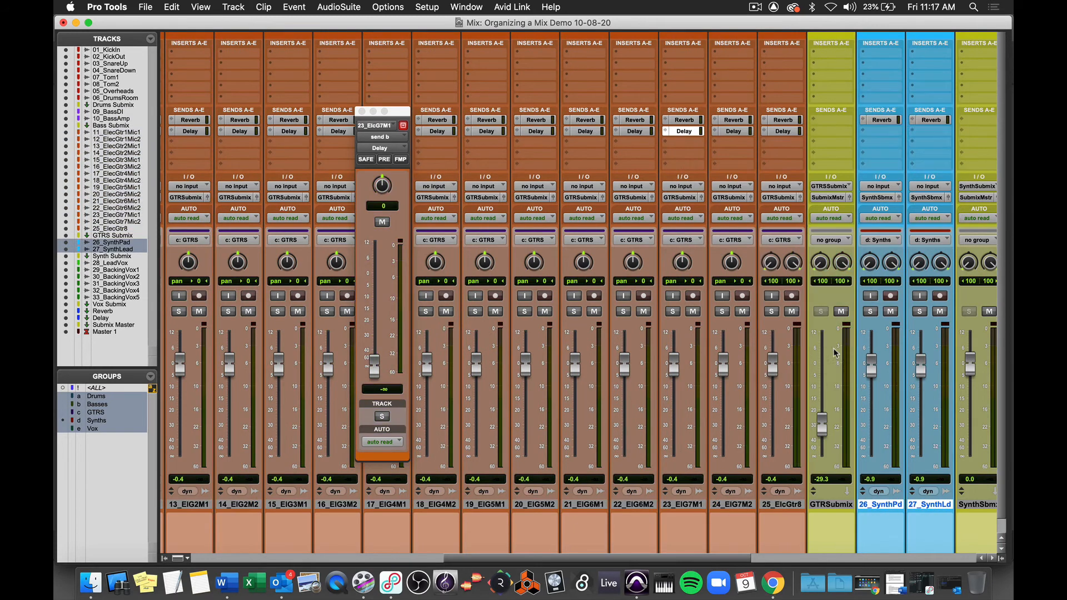
pyautogui.hscroll(10, 835, 353)
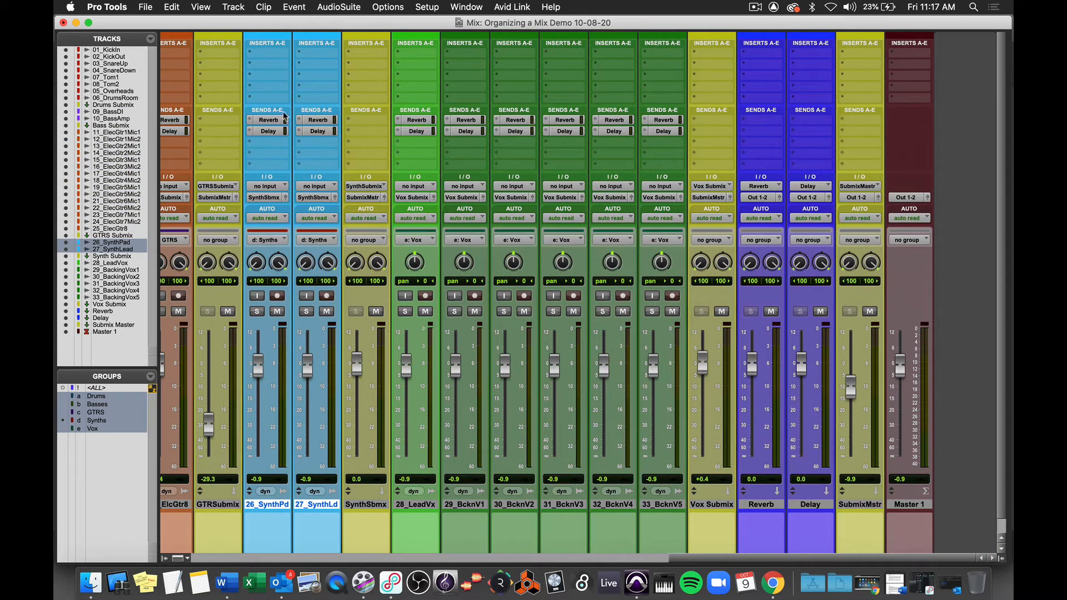
# Expand sends A and B in the mixer to show the level, pan and mute controls of the Reverb and Delay sends
pyautogui.hscroll(-20, 392, 278)
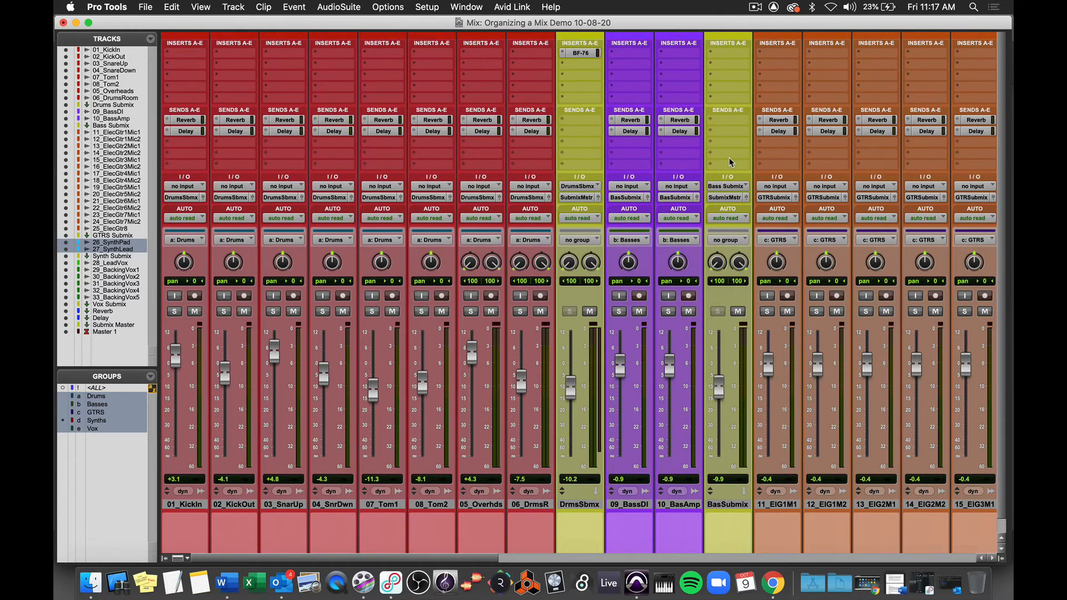
pyautogui.hscroll(15, 730, 162)
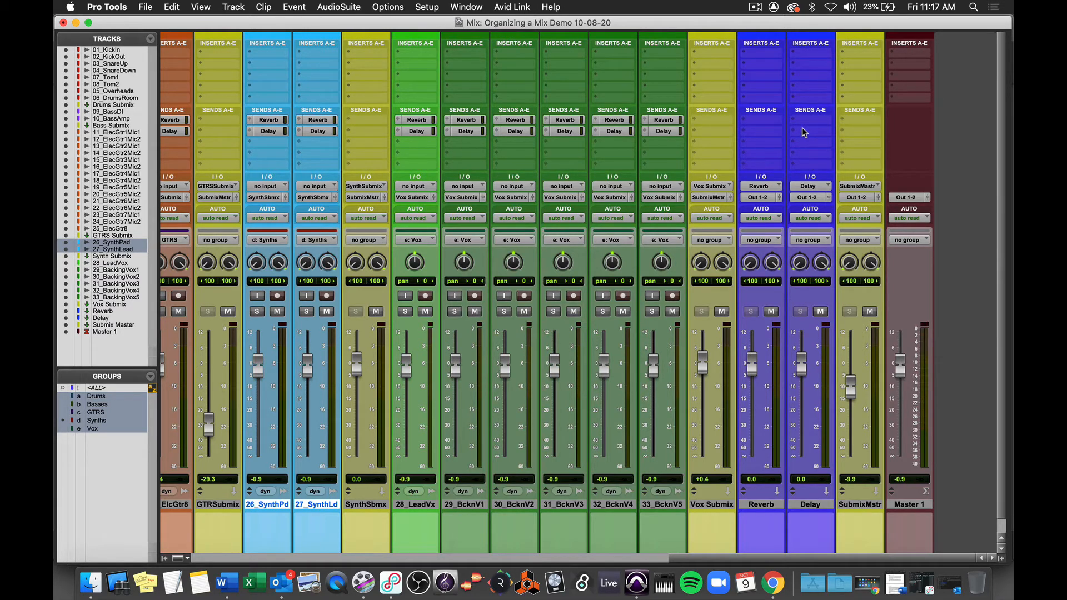
pyautogui.click(594, 122)
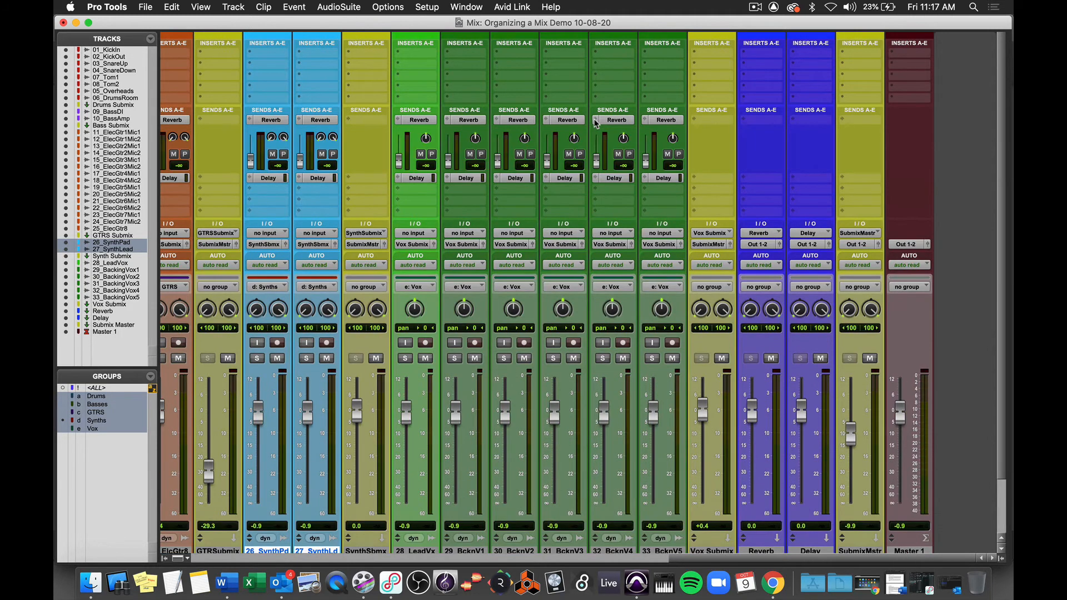
pyautogui.click(596, 182)
pyautogui.hscroll(-3, 634, 184)
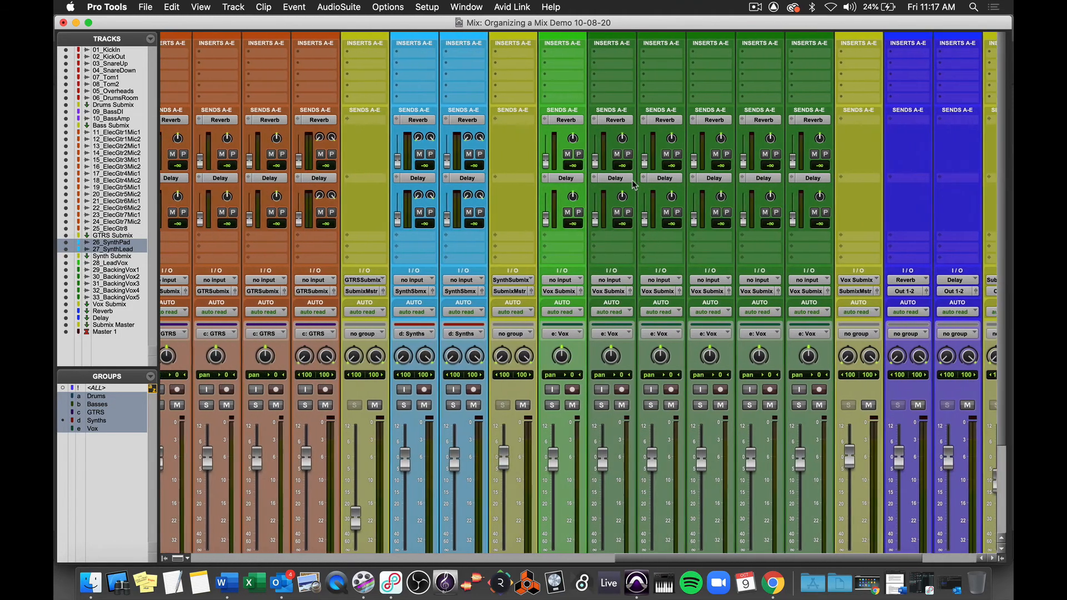
pyautogui.hscroll(-10, 634, 184)
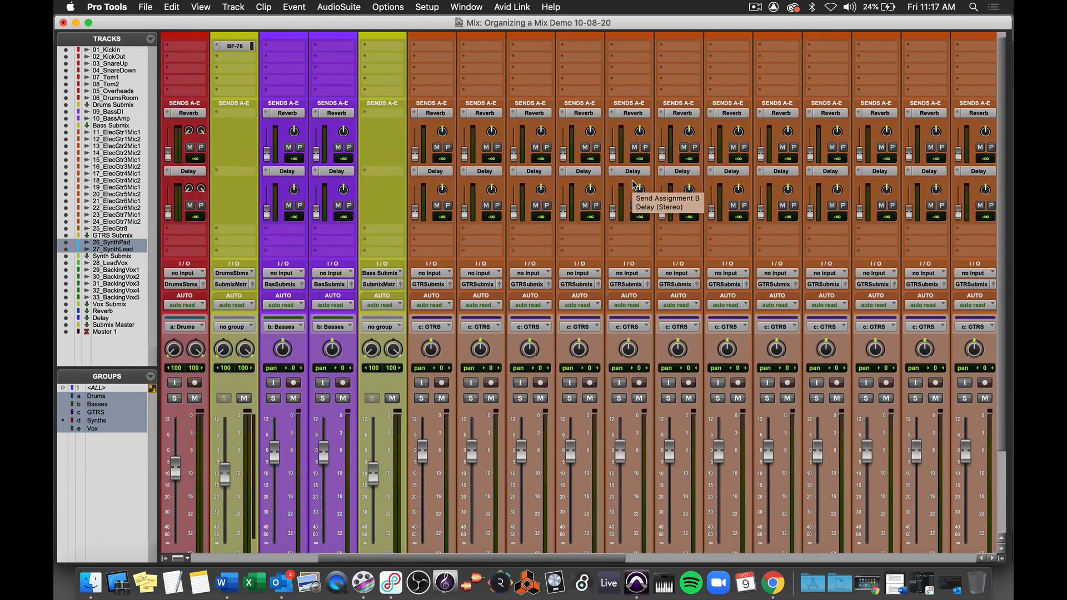
pyautogui.hscroll(-10, 634, 184)
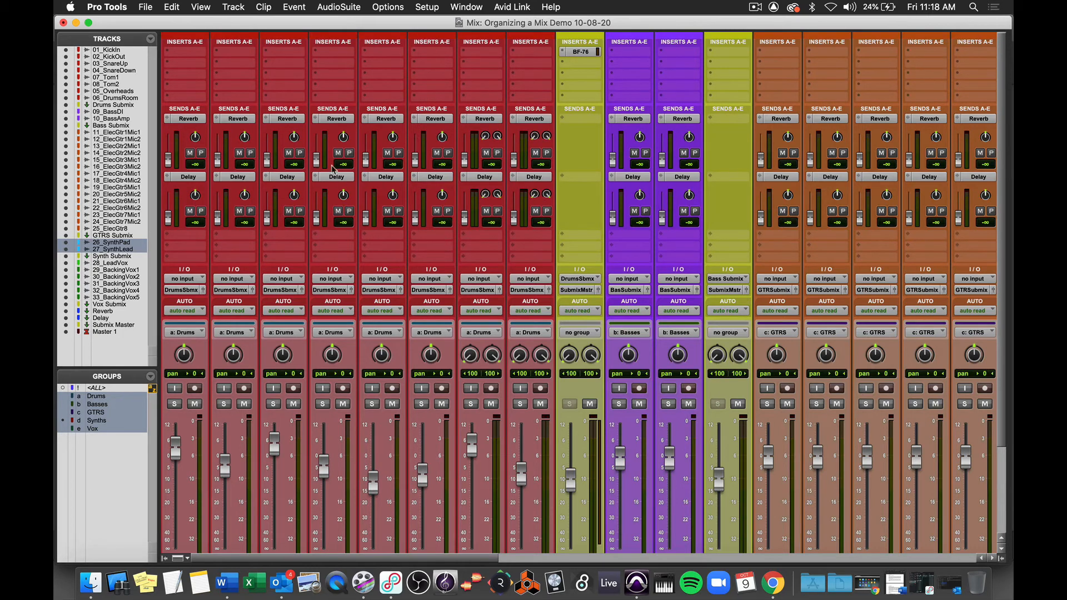
# Insert the multichannel AIR Reverb (stereo) plug-in in the first insert slot of the Reverb track
pyautogui.hscroll(2, 707, 180)
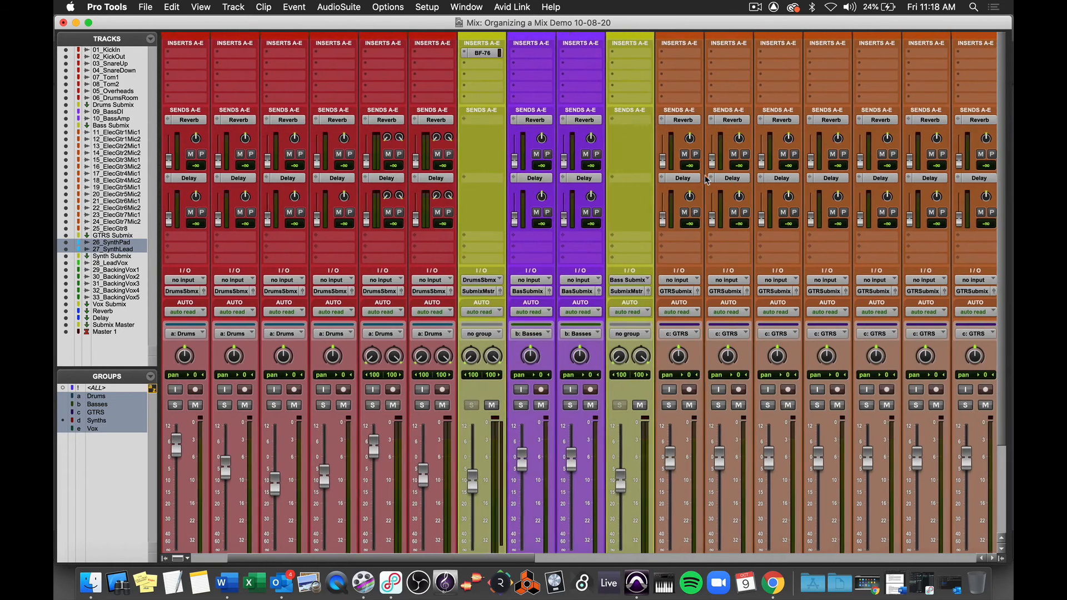
pyautogui.hscroll(15, 706, 178)
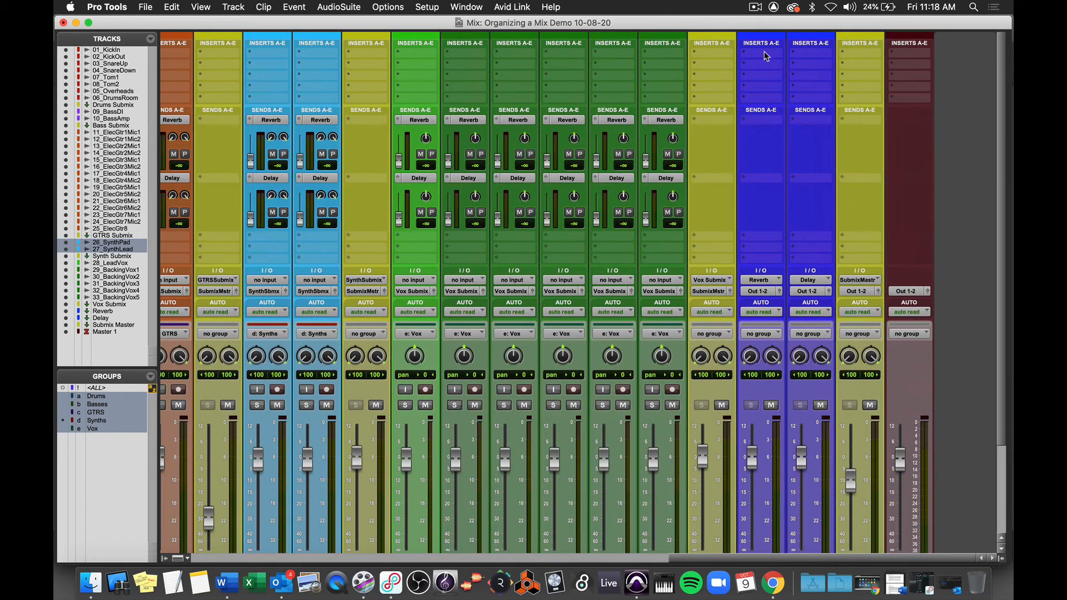
pyautogui.click(765, 52)
pyautogui.moveTo(822, 53)
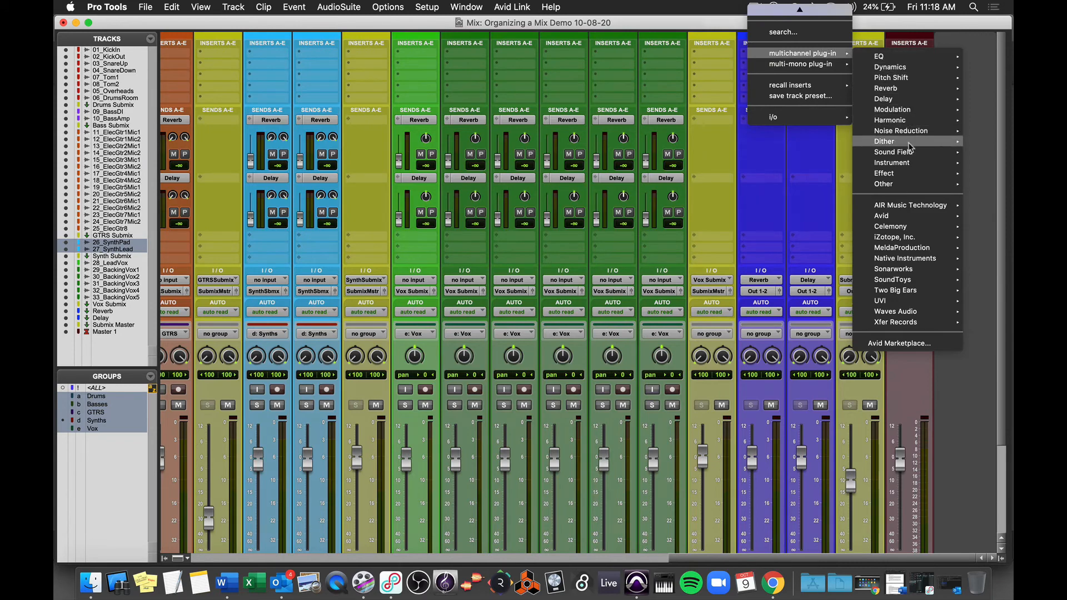
pyautogui.moveTo(906, 89)
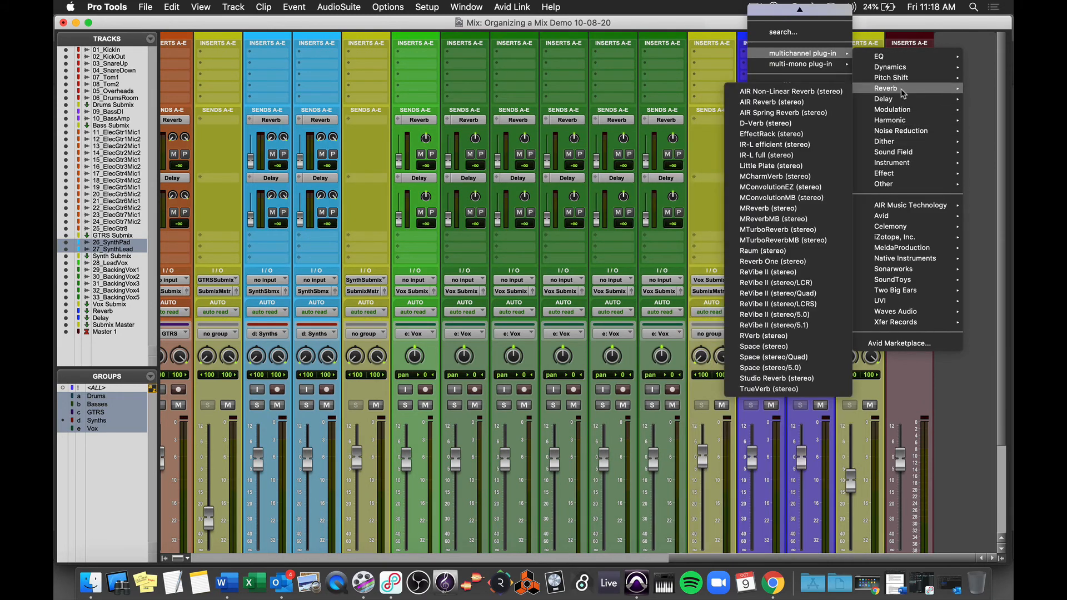
pyautogui.click(817, 103)
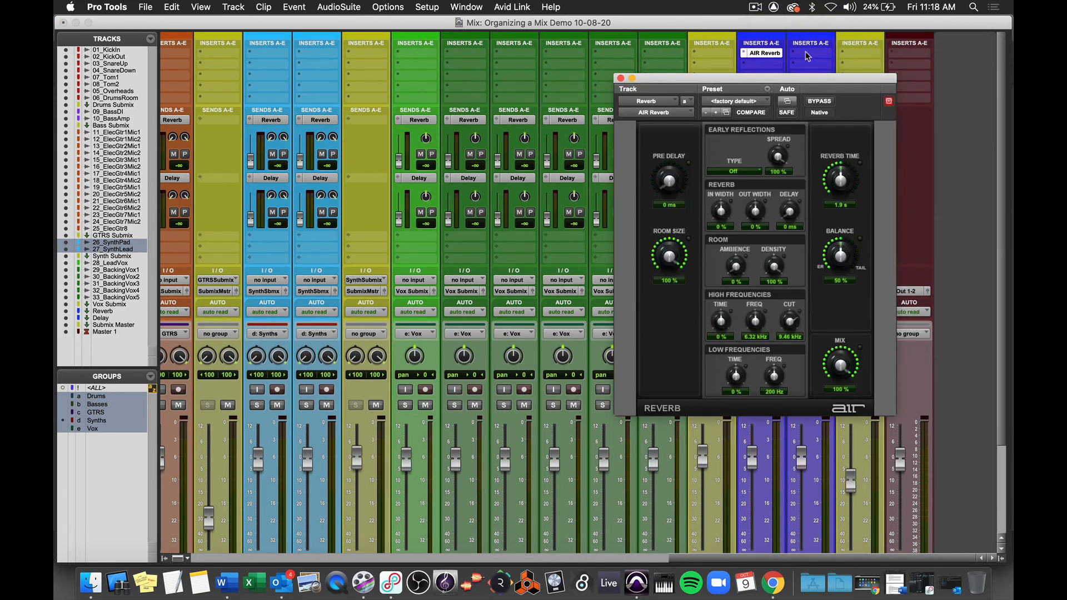
# Insert the multichannel AIR Dynamic Delay (stereo) plug-in in the first insert slot of the Delay track
pyautogui.click(808, 54)
pyautogui.moveTo(808, 54)
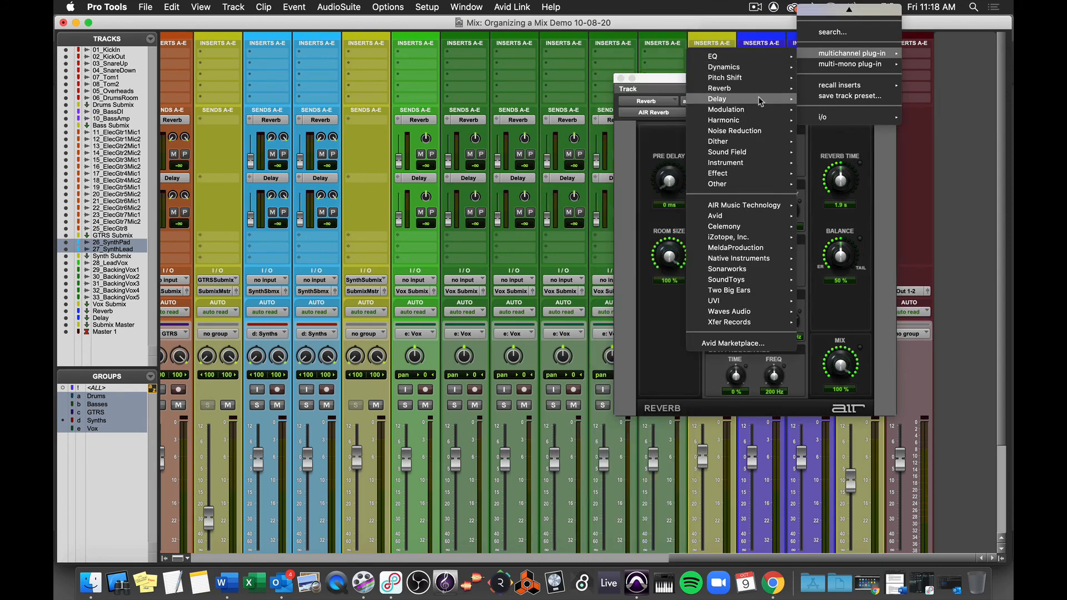
pyautogui.moveTo(761, 100)
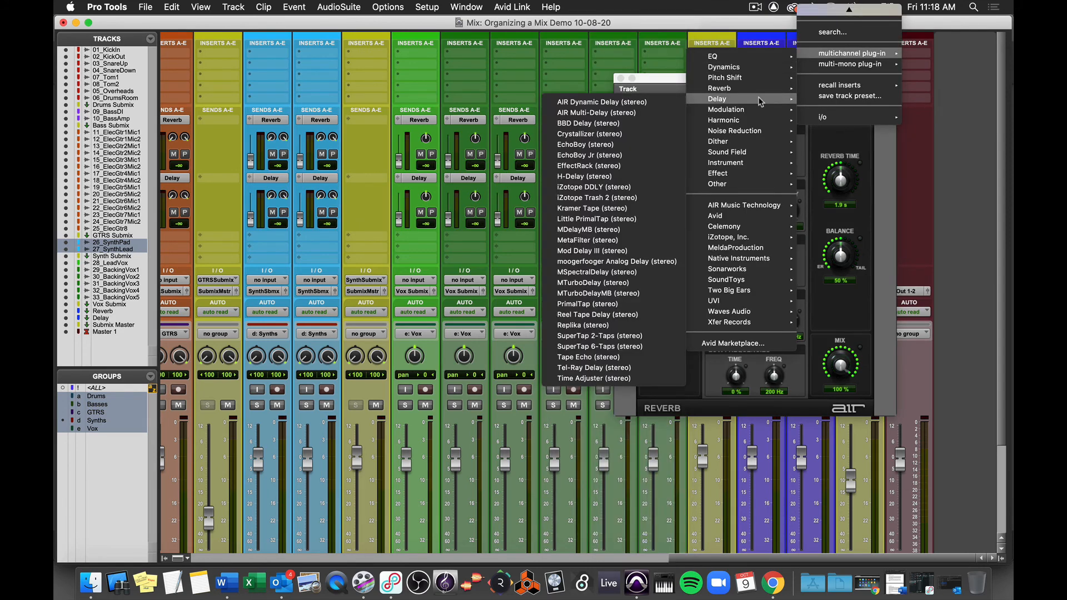
pyautogui.click(630, 102)
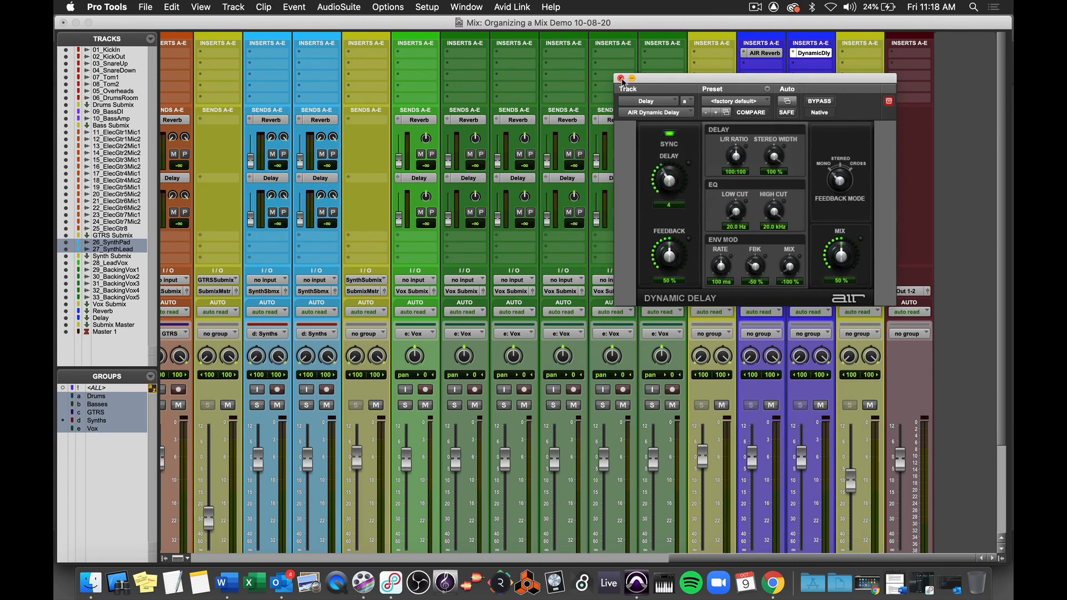